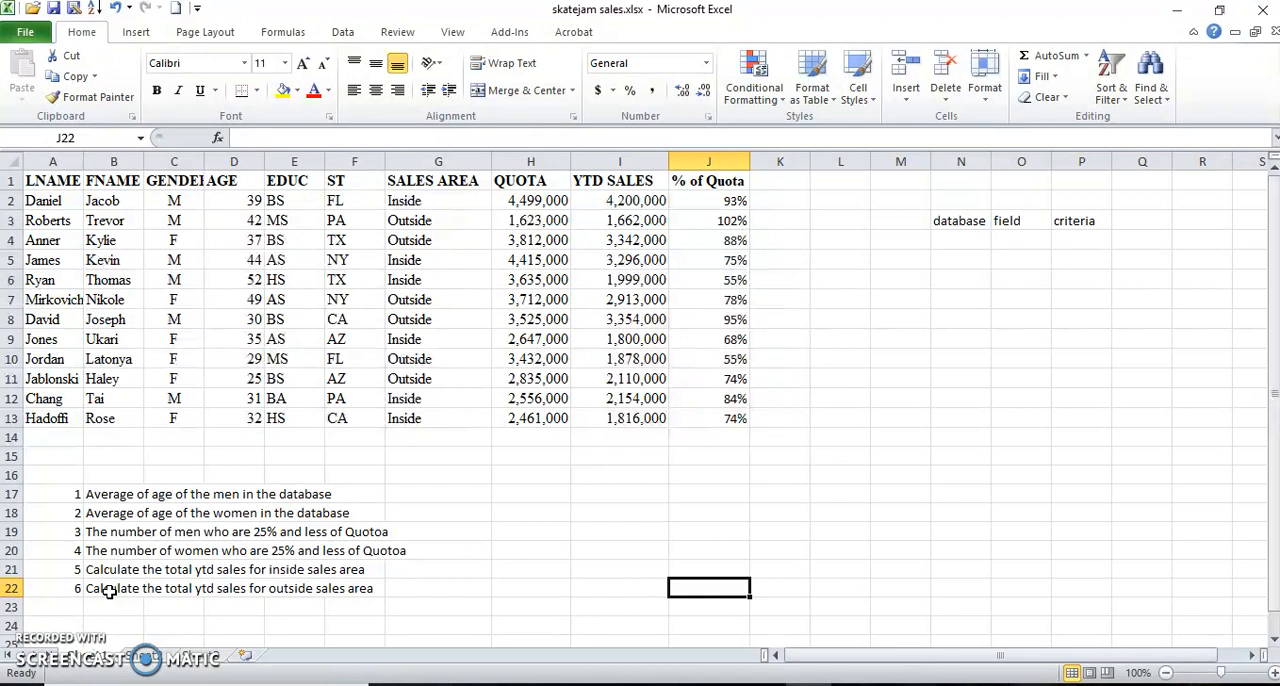
# Select the whole sales table A1:J13, headers included, to check its range name.
pyautogui.moveTo(40, 182); pyautogui.dragTo(694, 414)
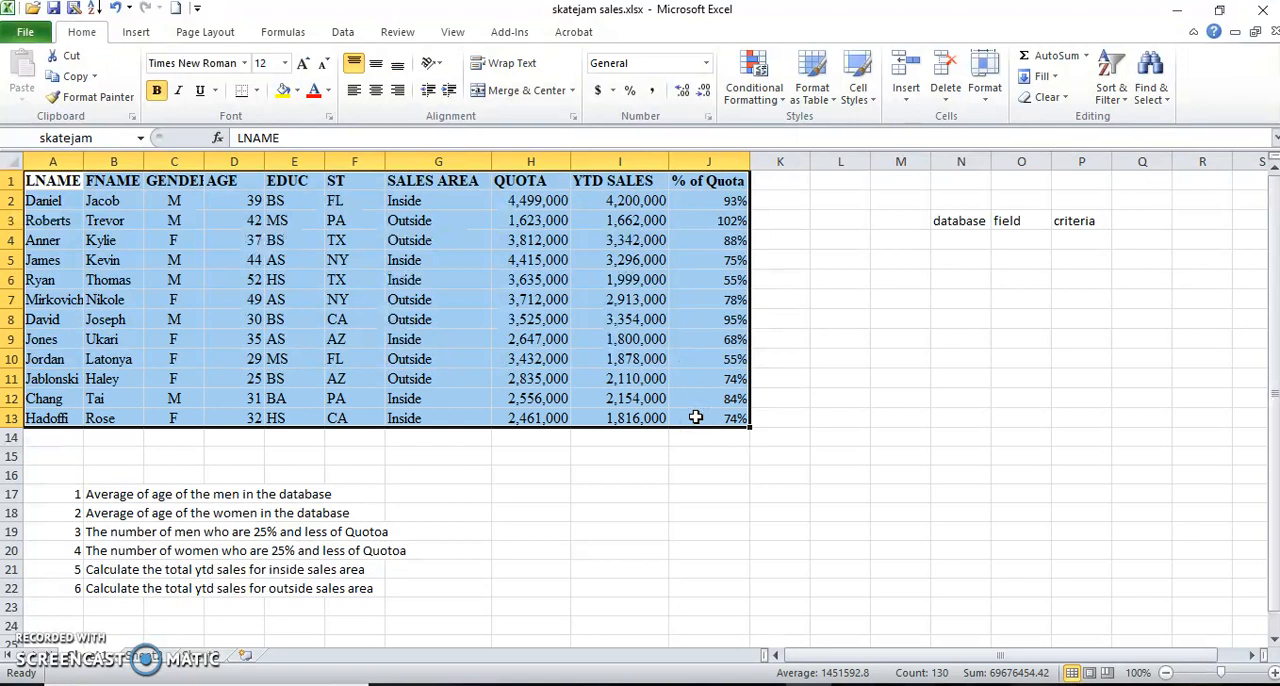
pyautogui.moveTo(45, 181); pyautogui.dragTo(700, 420)
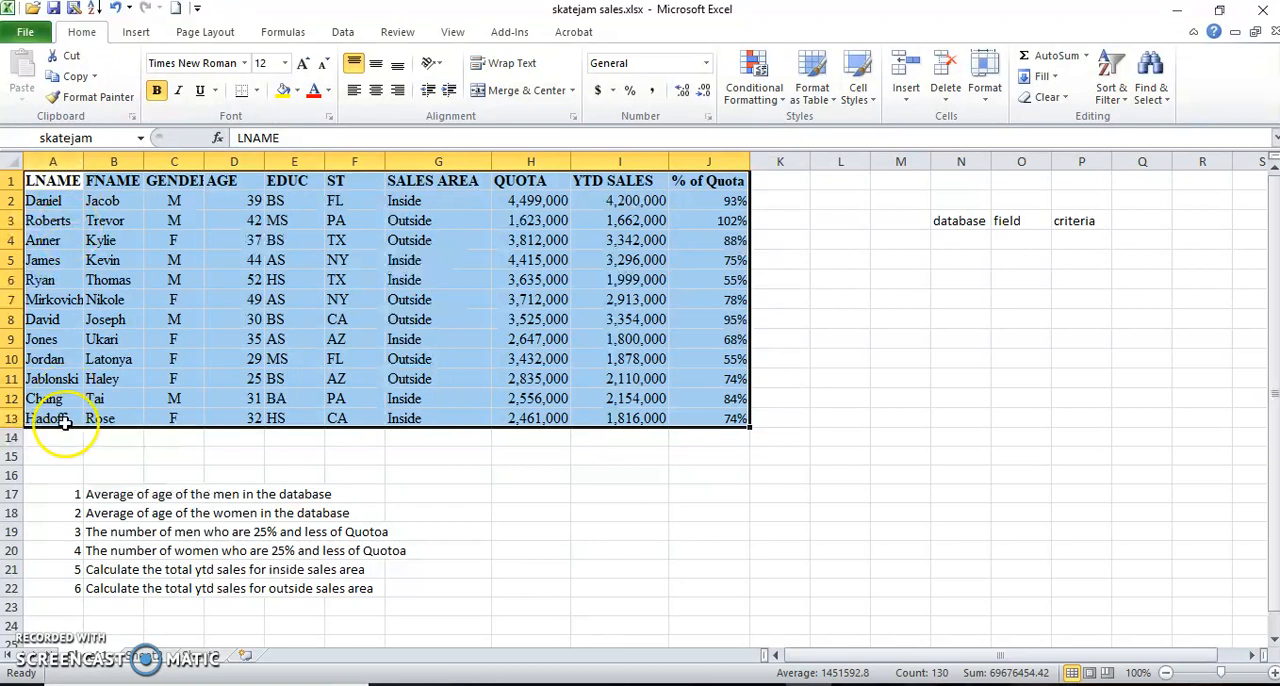
pyautogui.click(535, 493)
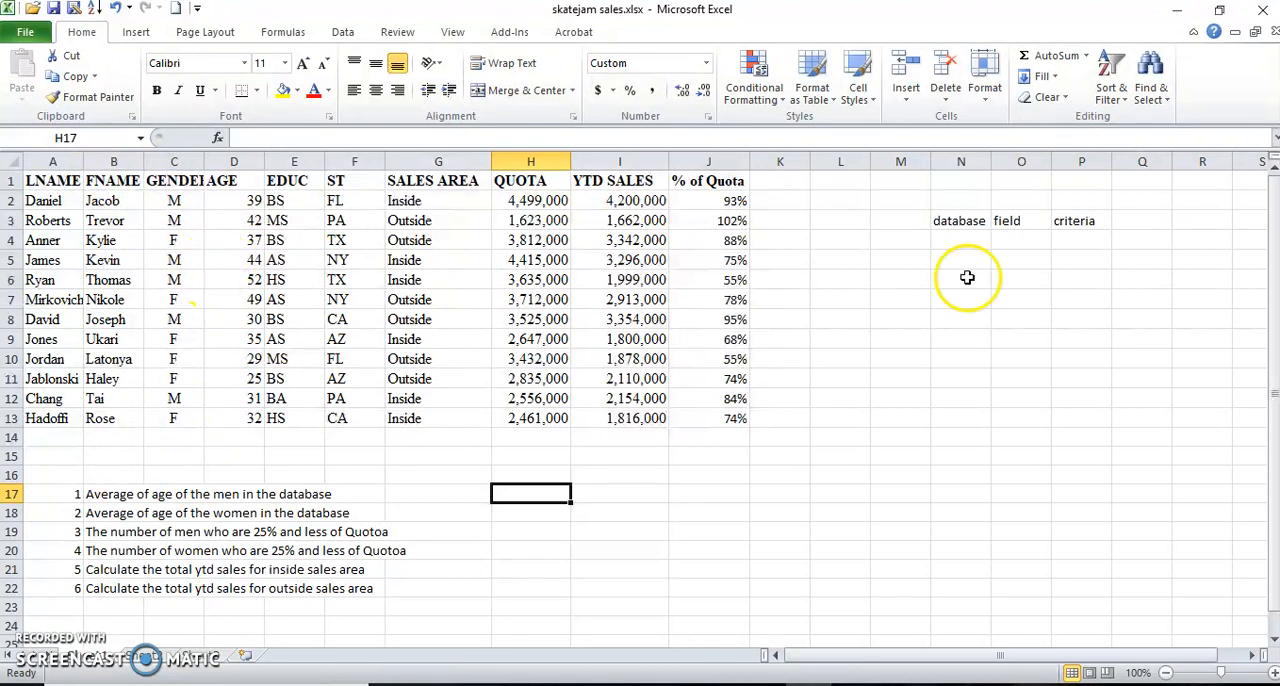
# Enter a criteria block for the men in P5:P6, with the header Gender and the value M below it.
pyautogui.click(1079, 259)
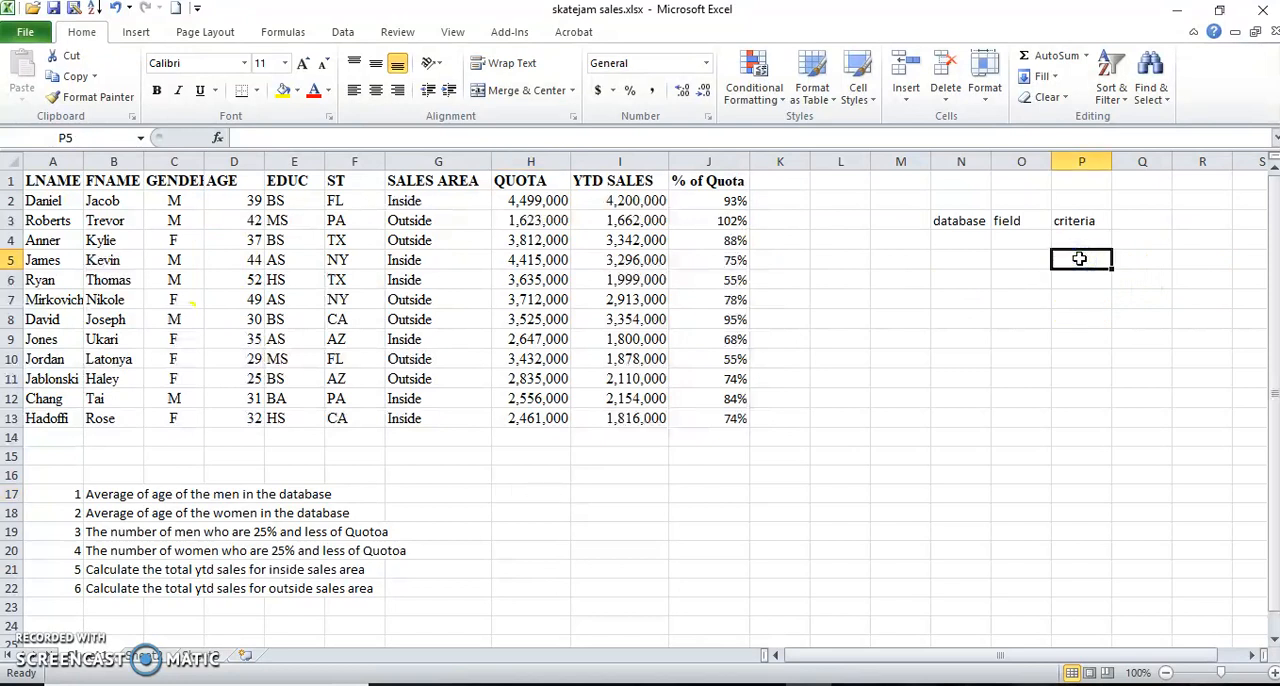
pyautogui.write('G')
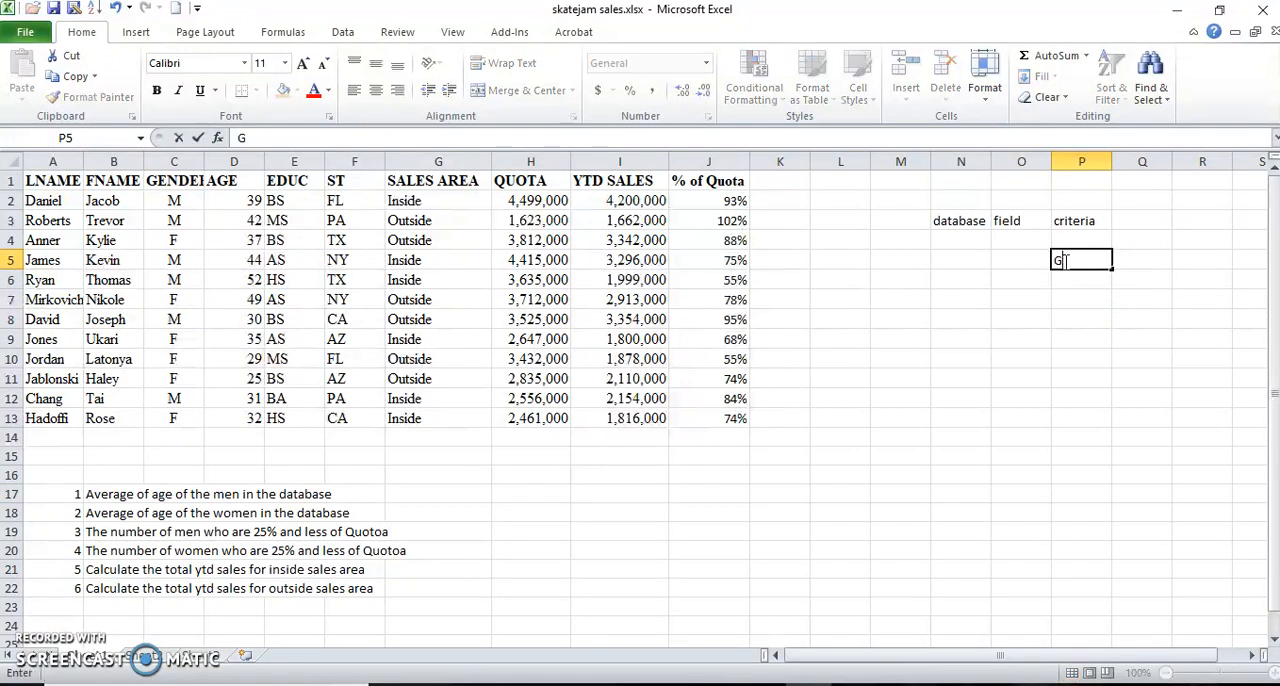
pyautogui.write('ender')
pyautogui.press('Return')
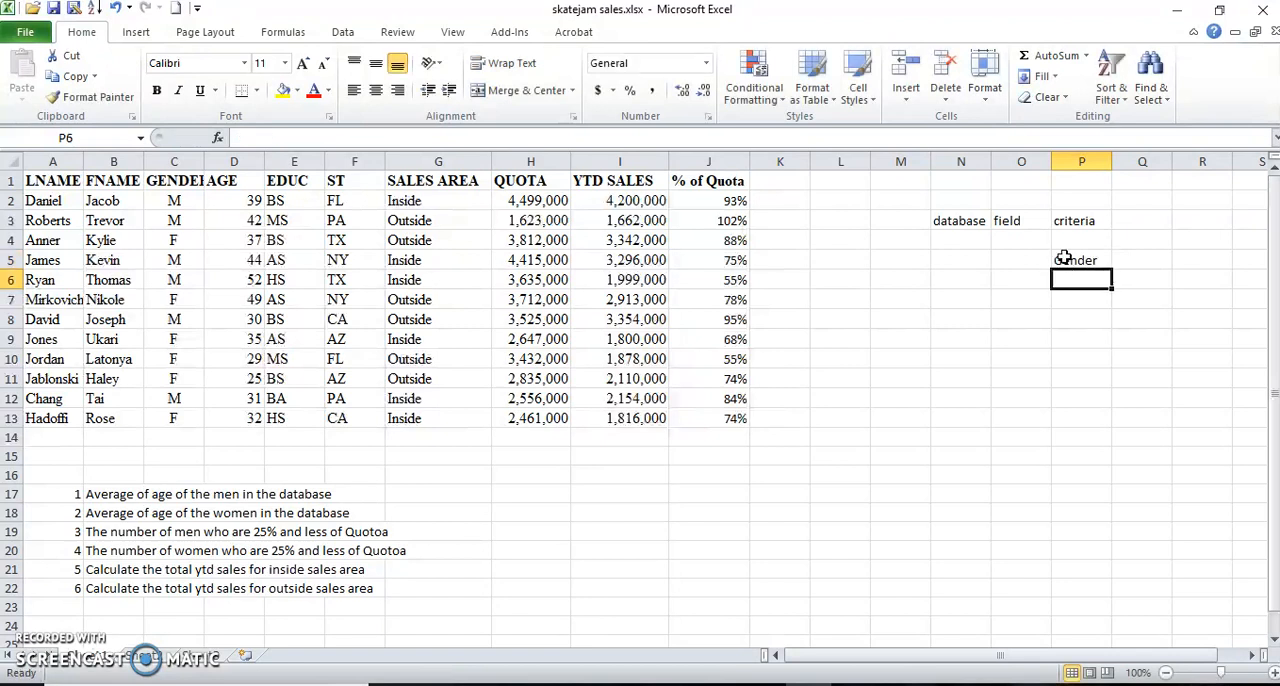
pyautogui.write('M')
pyautogui.press('Return')
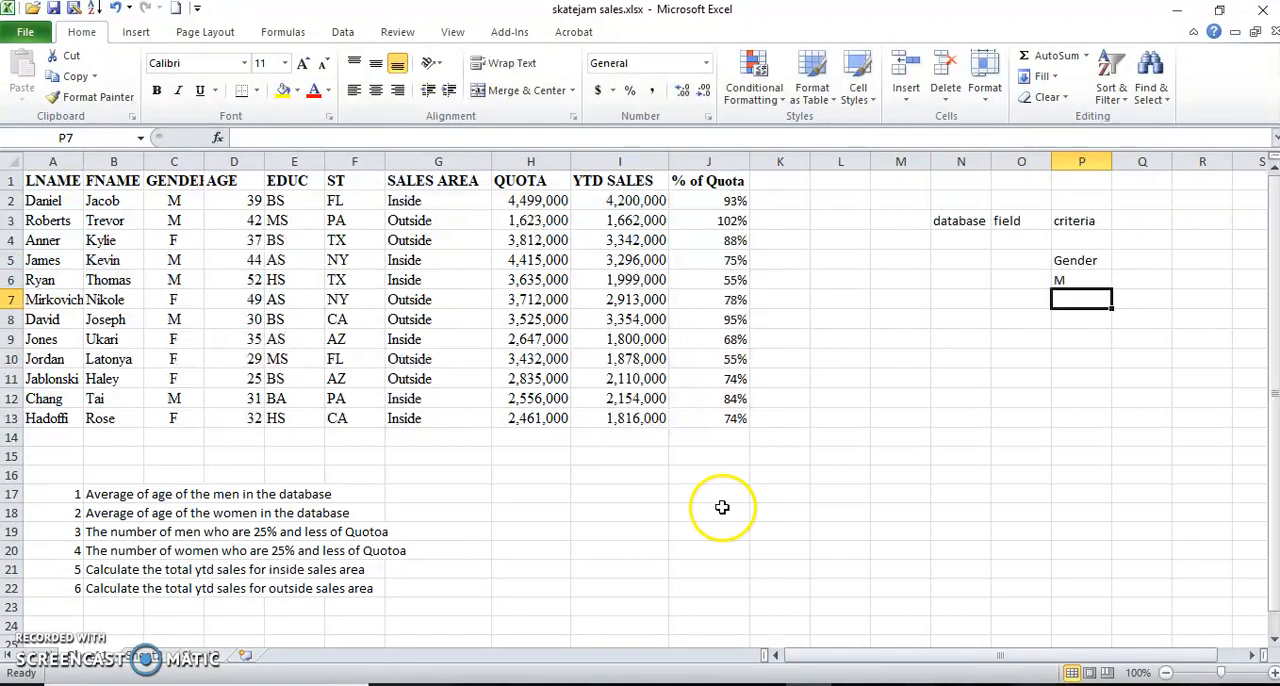
# Insert the DAVERAGE function in H17 for the men's average age, with skatejam as its database.
pyautogui.click(528, 492)
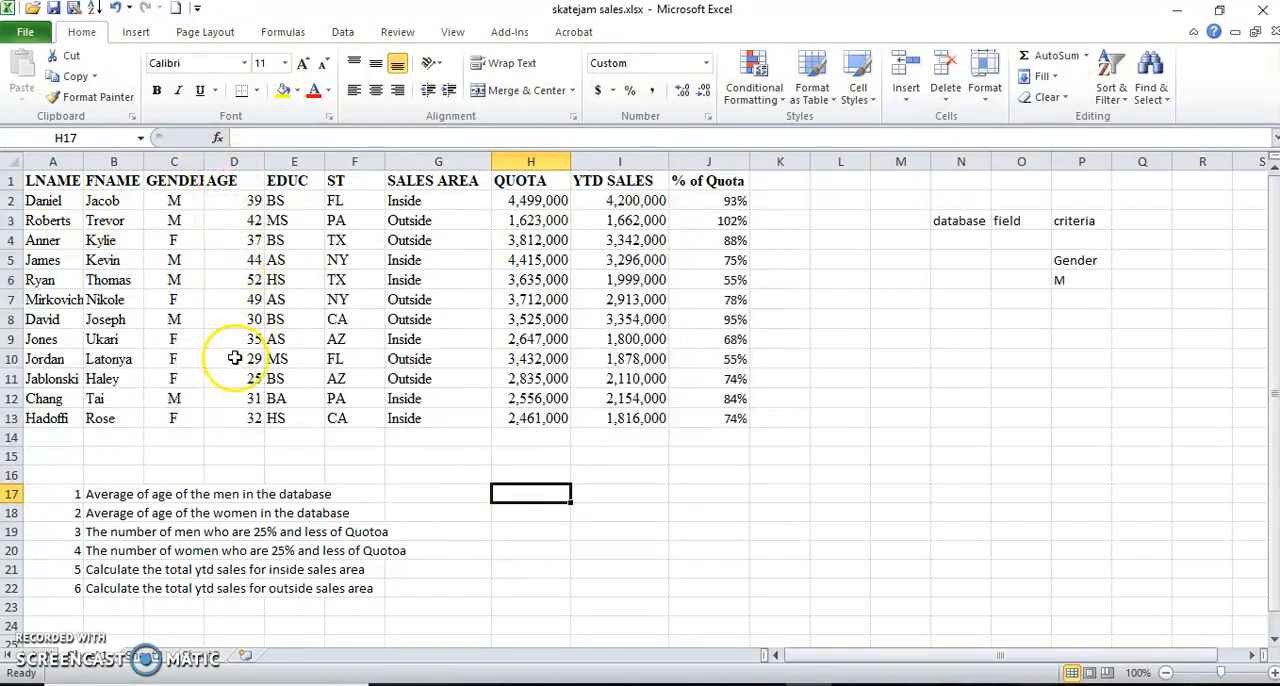
pyautogui.click(219, 138)
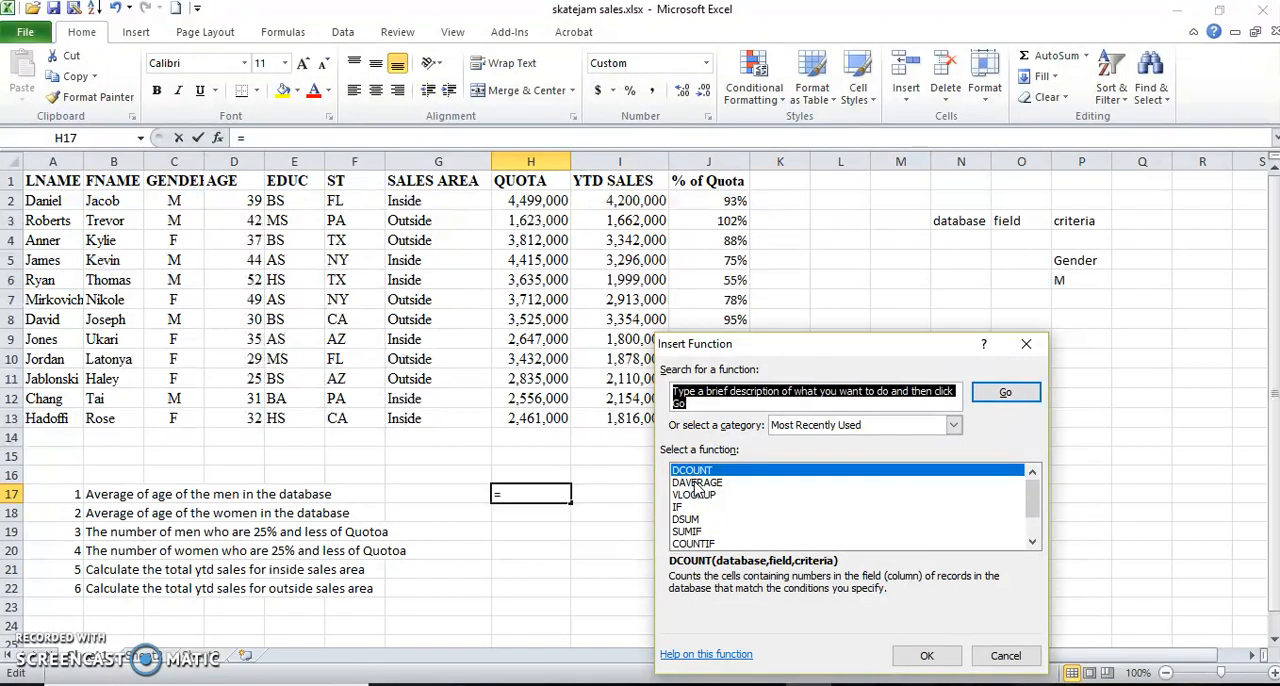
pyautogui.click(697, 483)
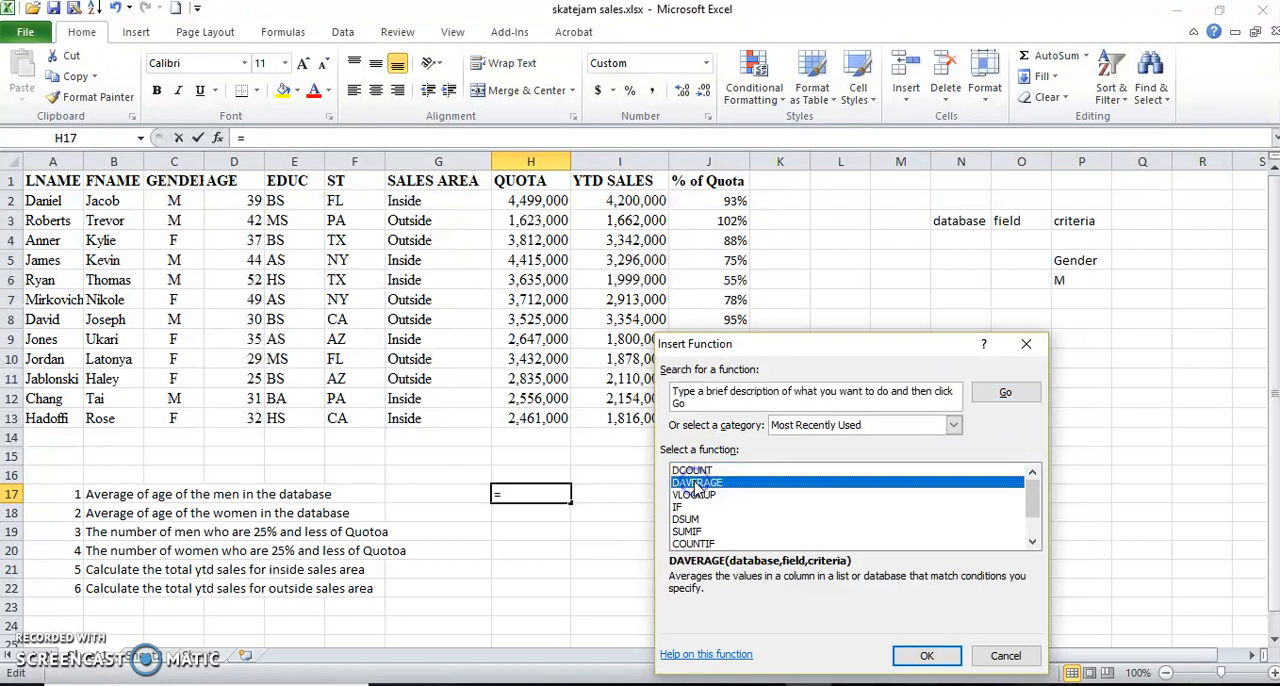
pyautogui.click(925, 658)
pyautogui.click(925, 658)
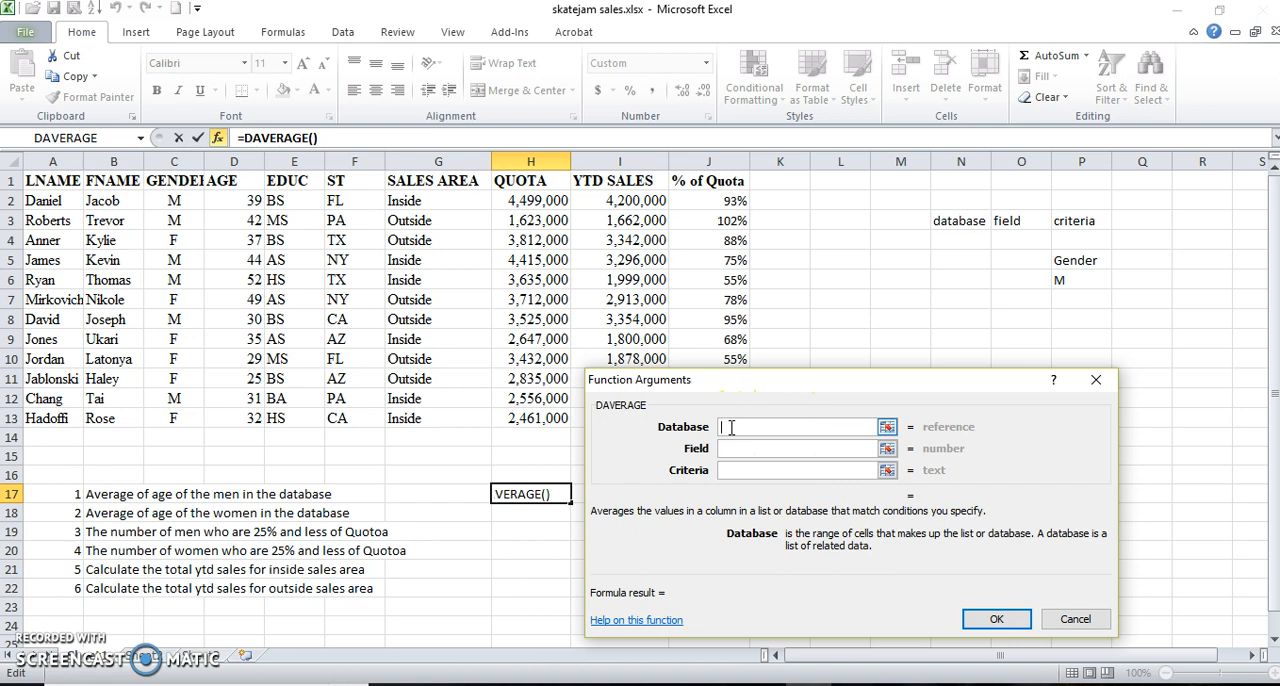
pyautogui.write('ska')
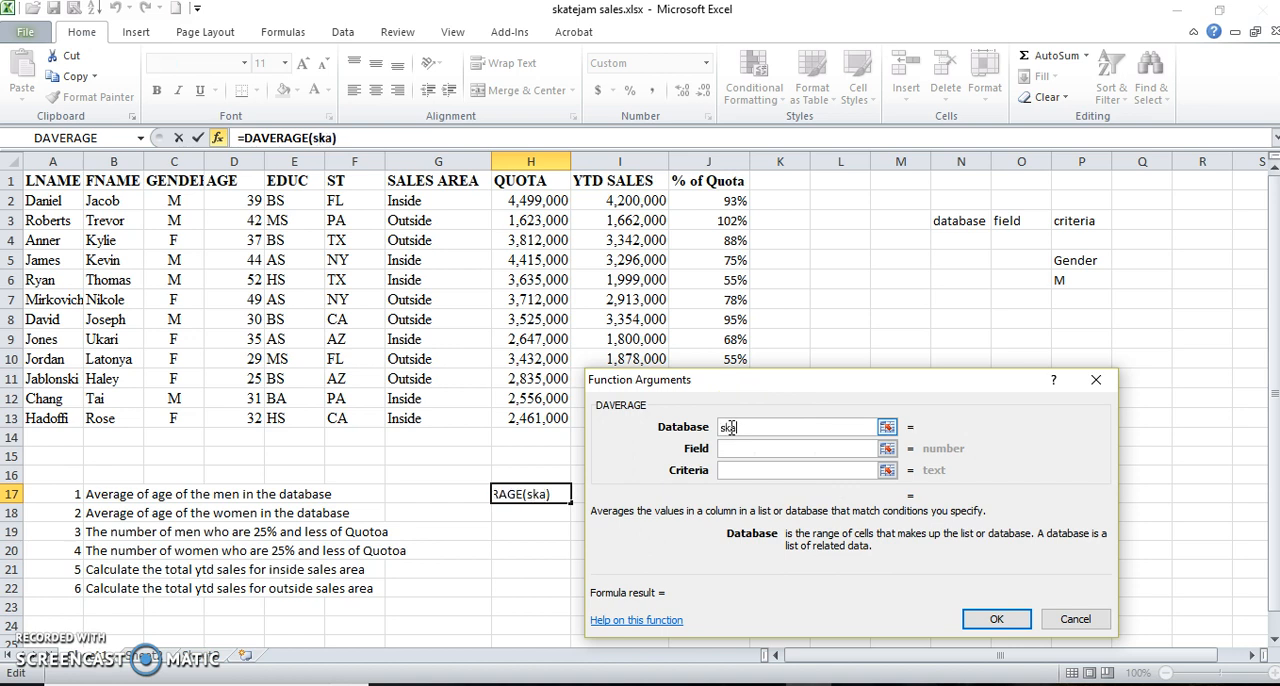
pyautogui.write('tejam')
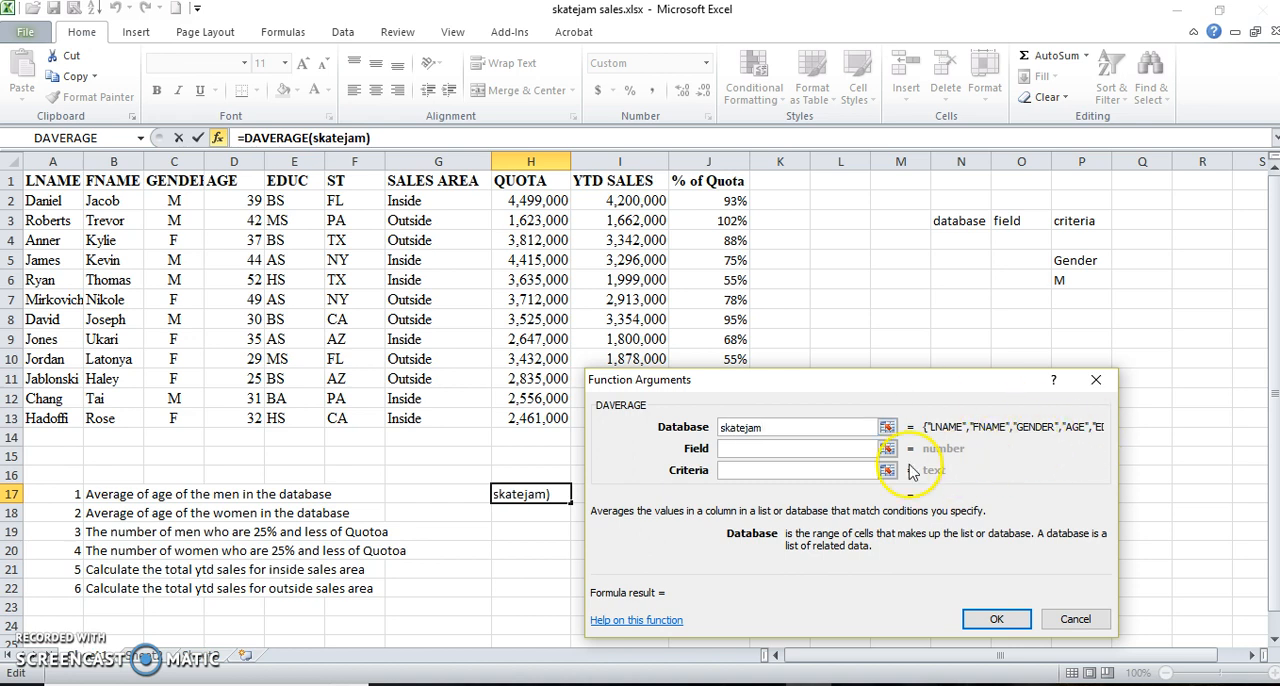
# Complete the DAVERAGE in H17 with the AGE header D1 as field and P5:P6 as criteria.
pyautogui.click(725, 448)
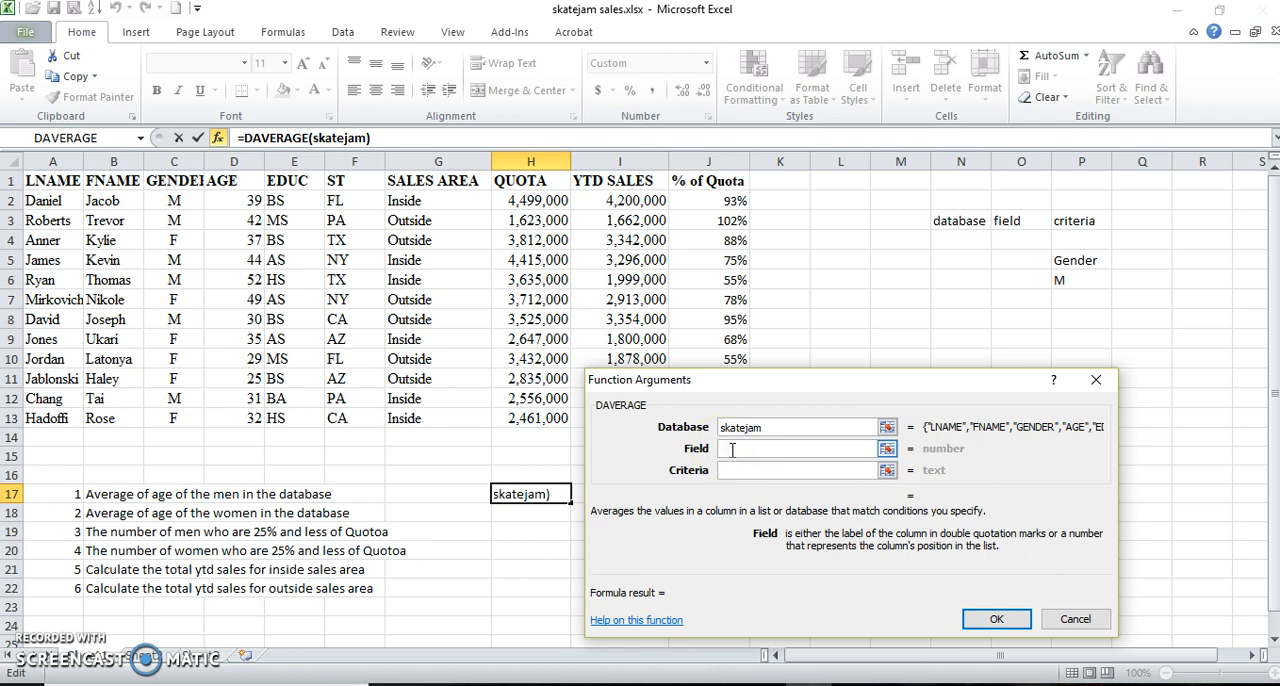
pyautogui.click(237, 180)
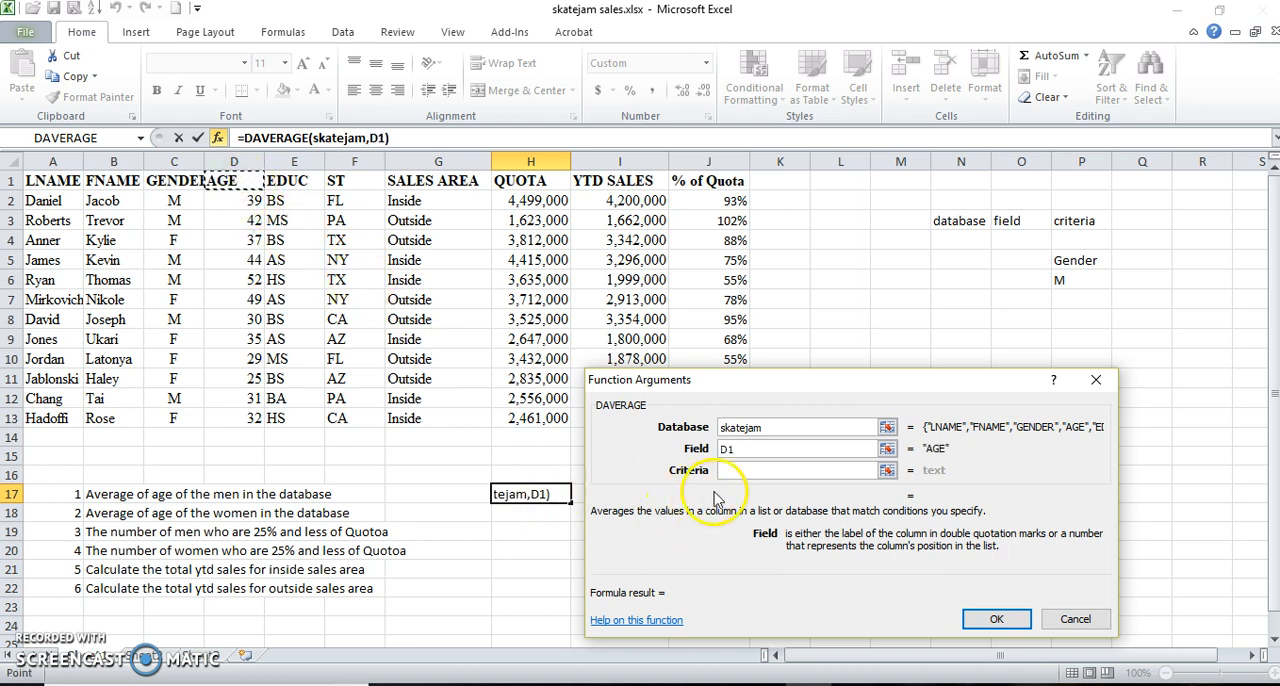
pyautogui.click(735, 448)
pyautogui.click(729, 470)
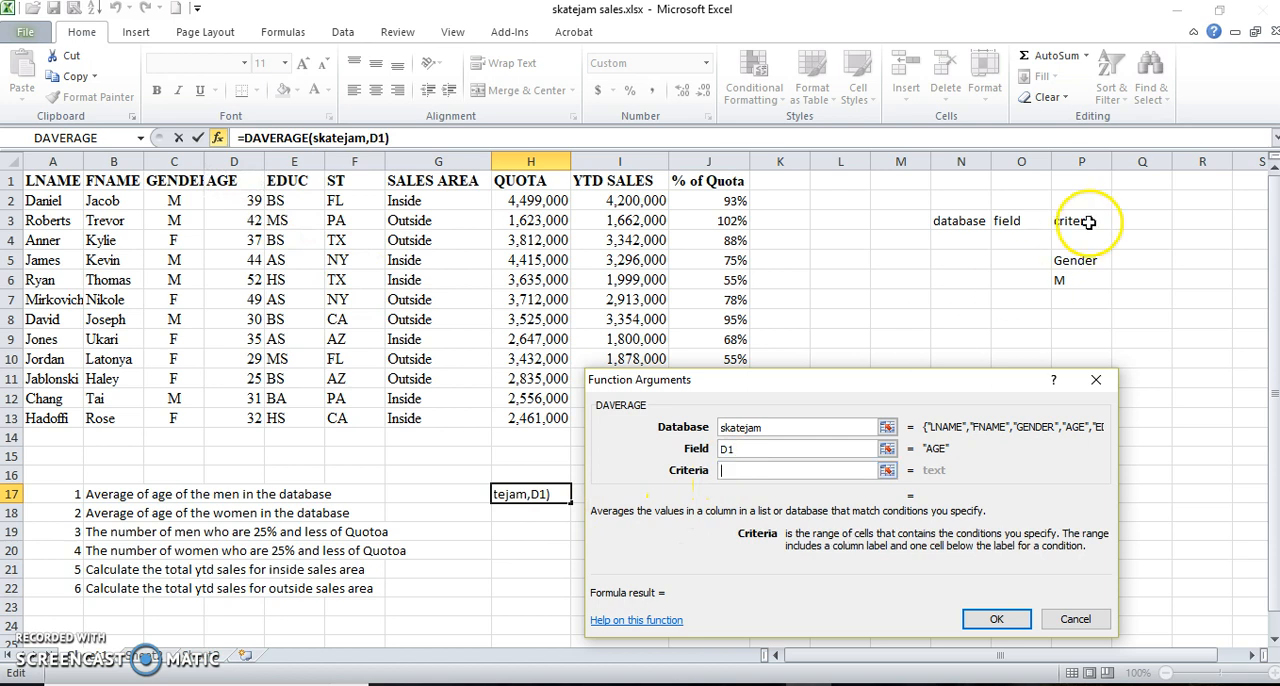
pyautogui.moveTo(1075, 262); pyautogui.dragTo(1079, 279)
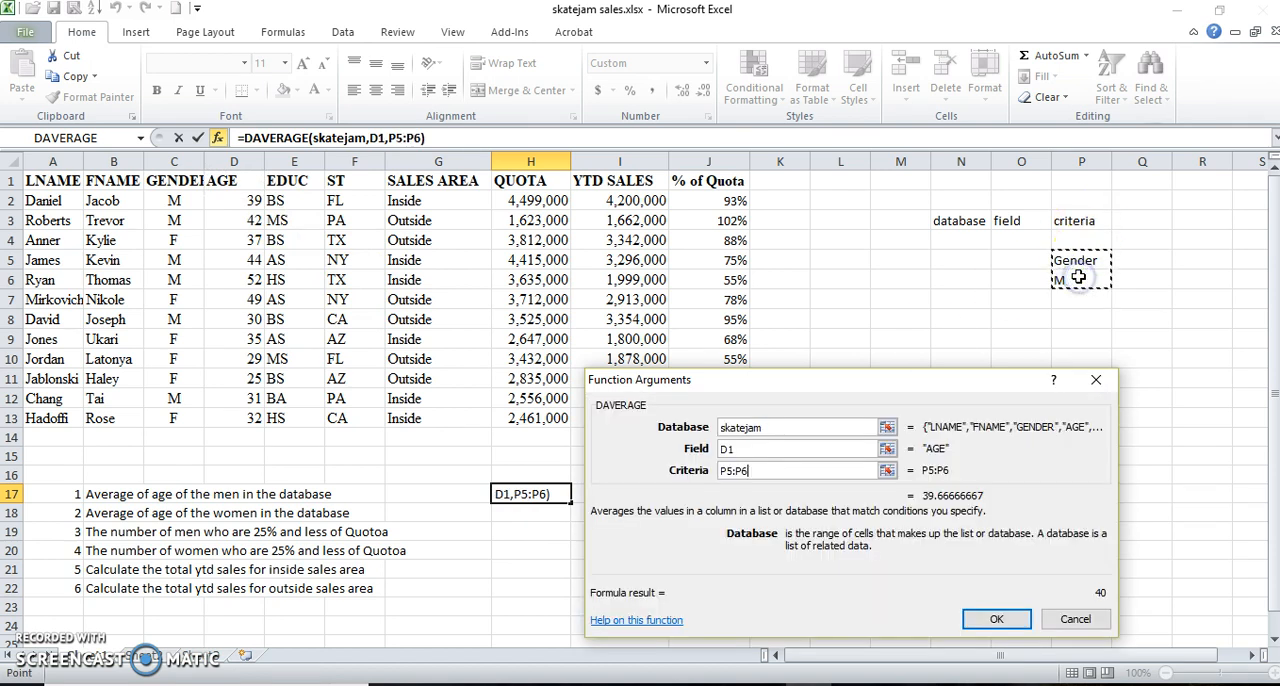
pyautogui.click(979, 620)
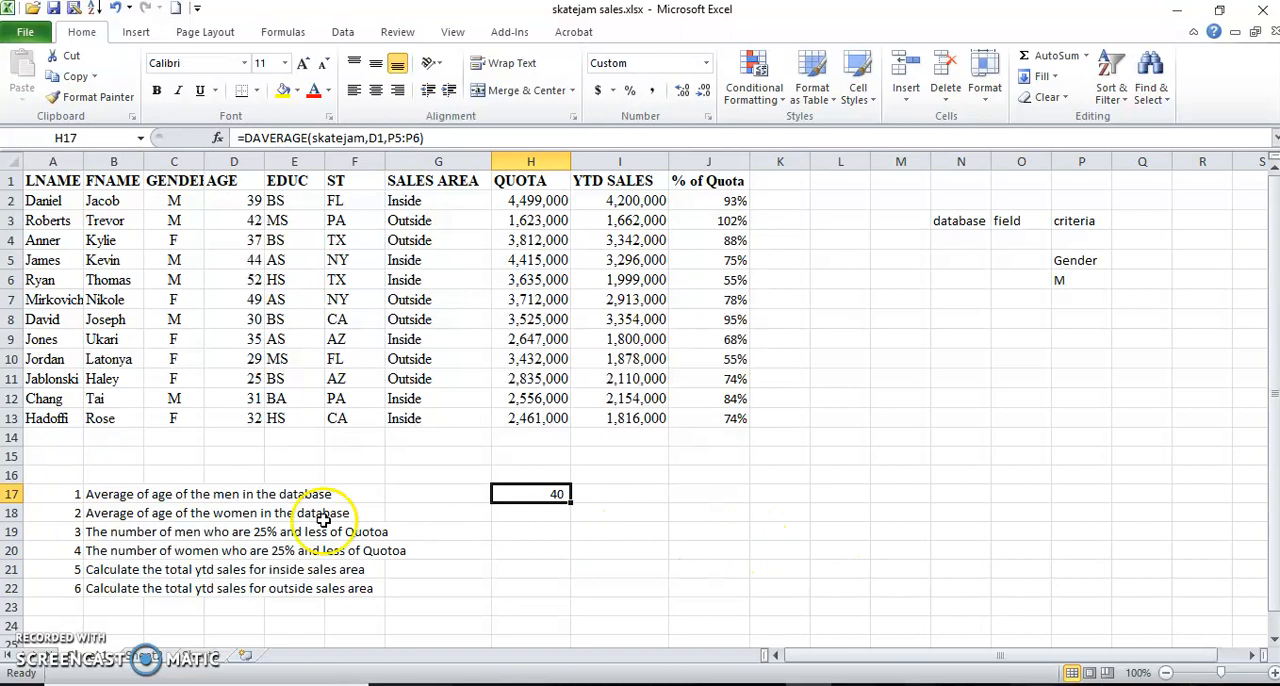
# Enter a criteria block for the women in P8:P9, with the header Gender and the value F below it.
pyautogui.click(535, 520)
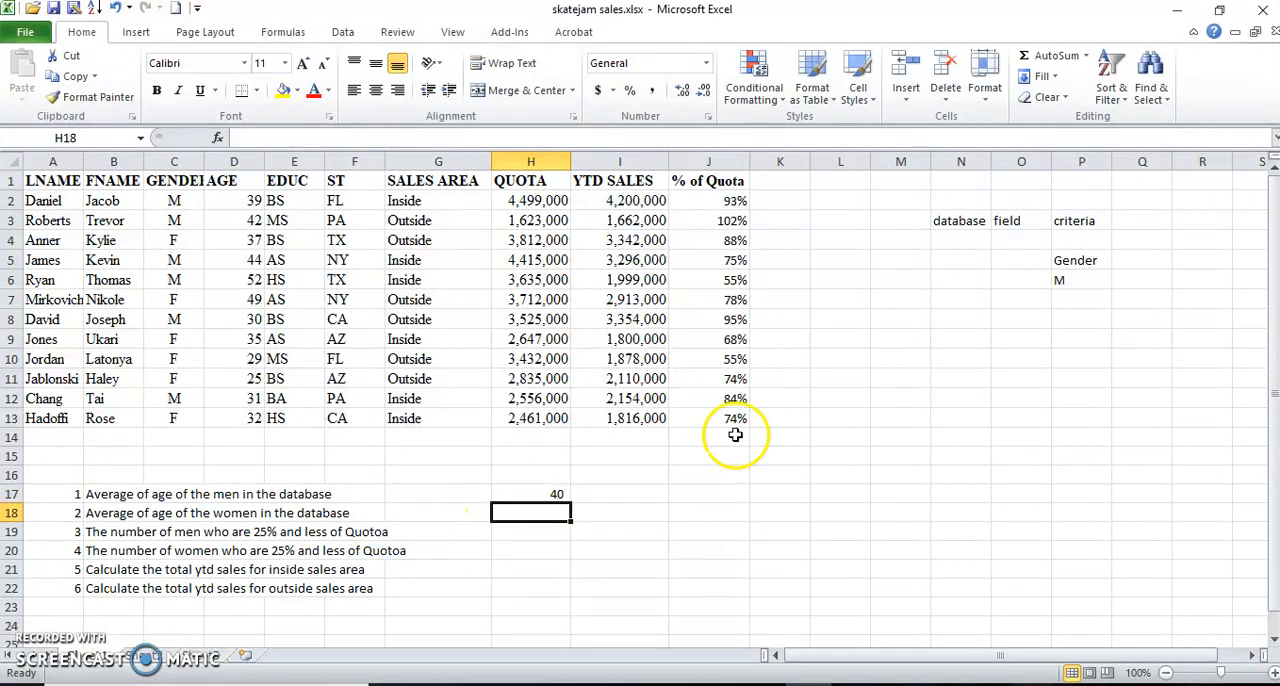
pyautogui.click(1078, 320)
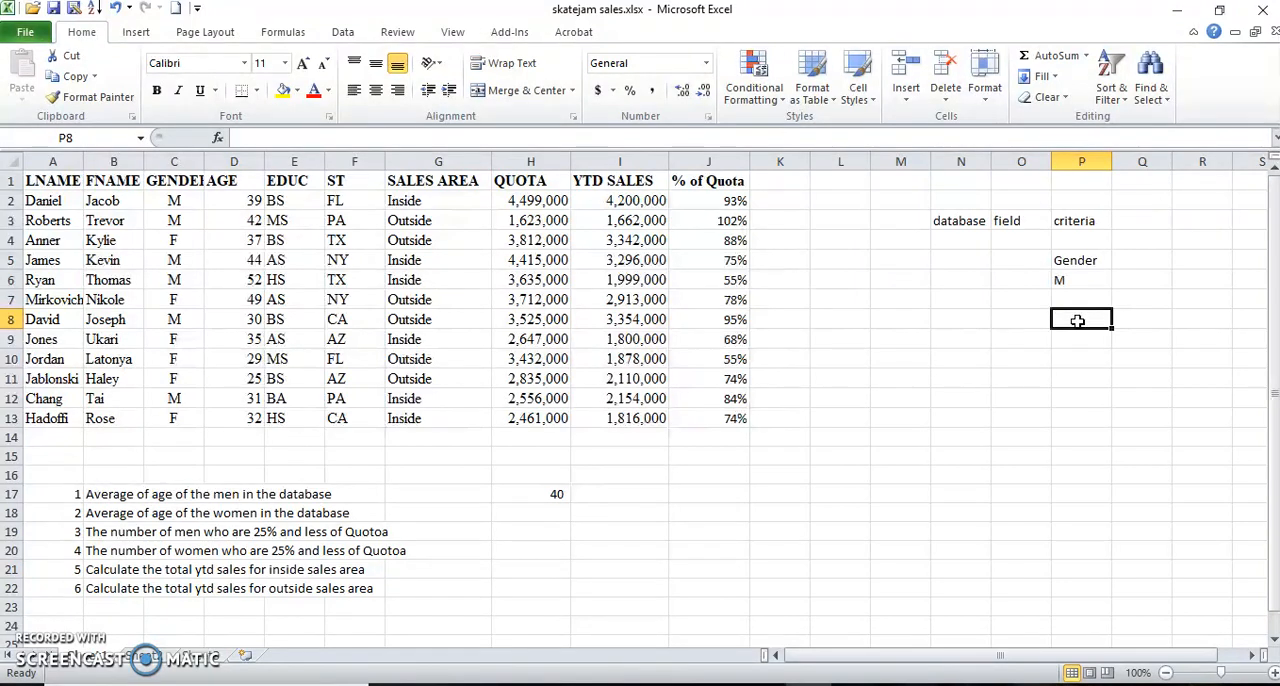
pyautogui.write('Gender')
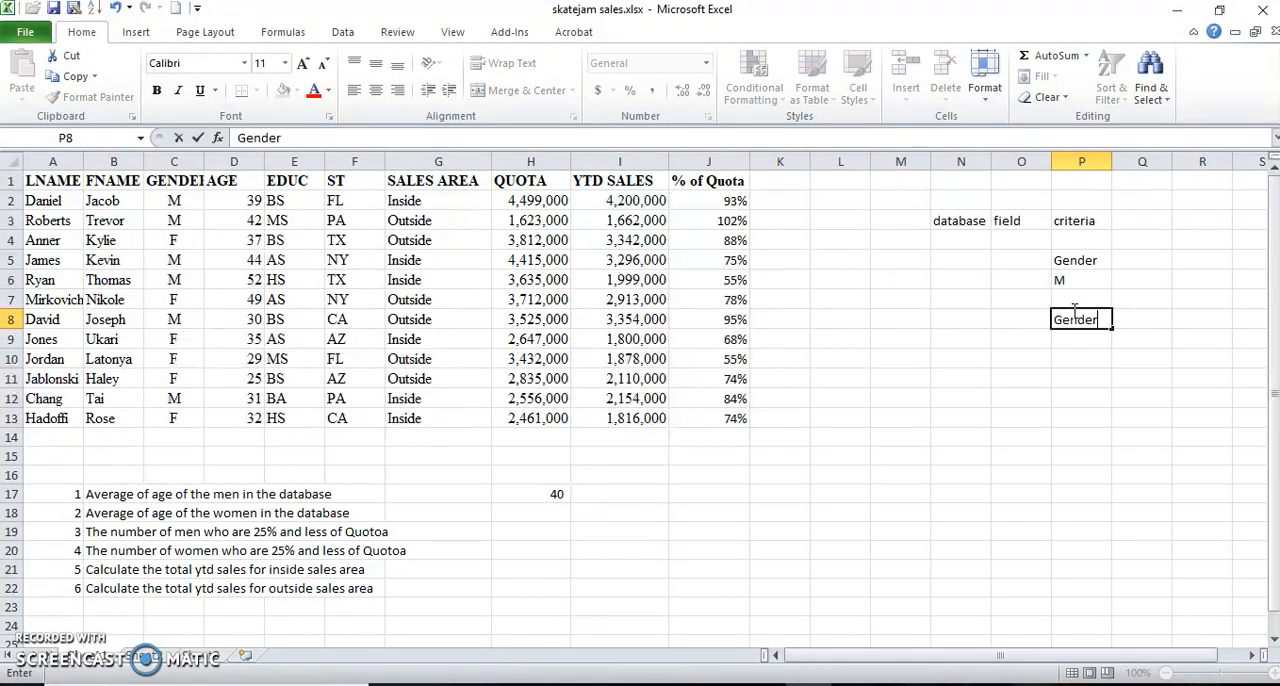
pyautogui.press('Return')
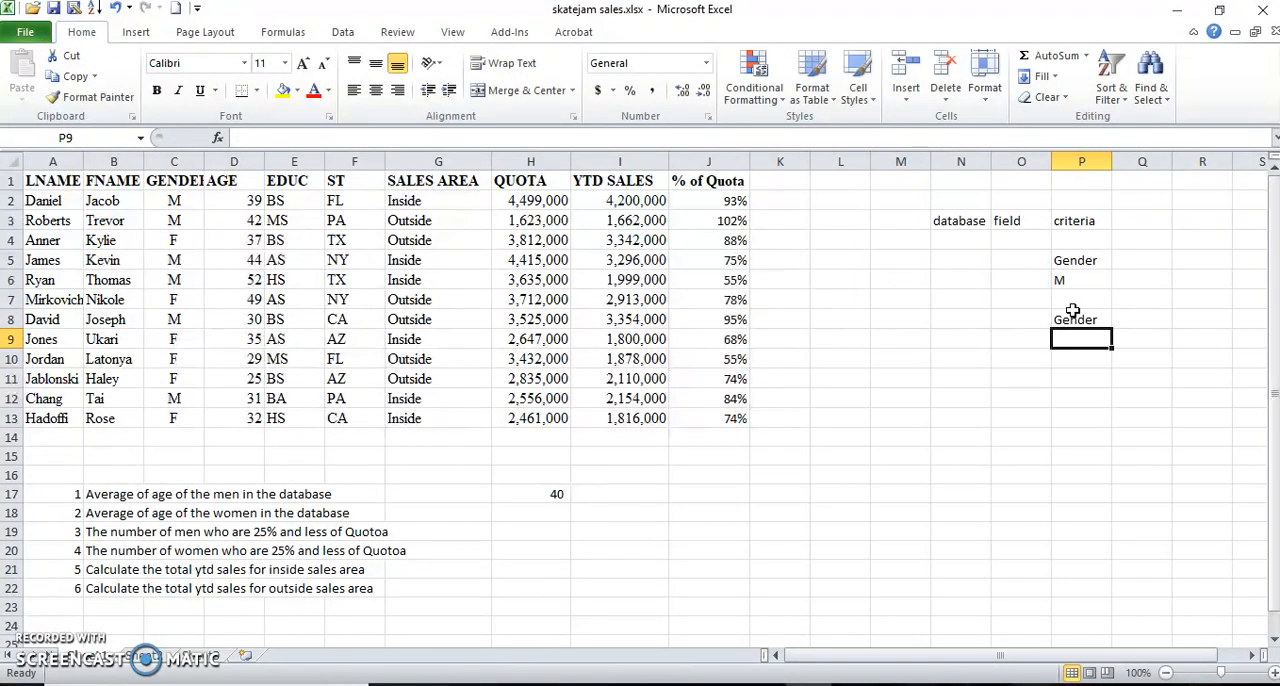
pyautogui.write('F')
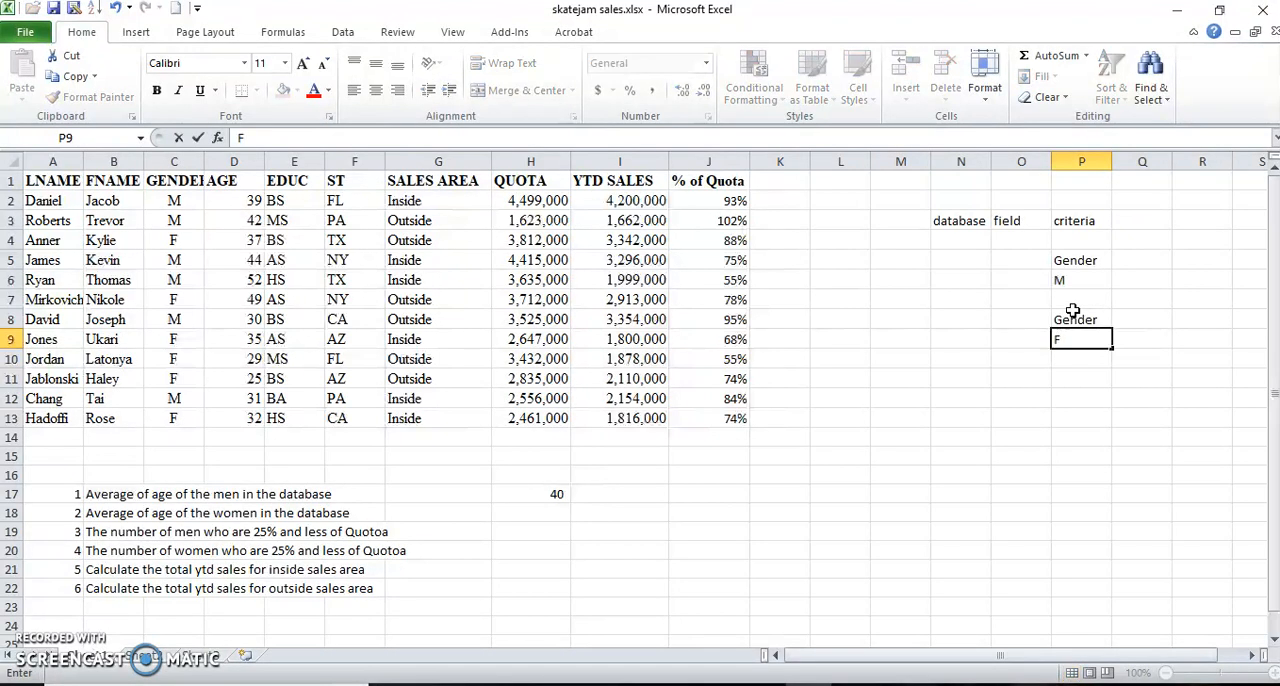
pyautogui.press('Return')
# Insert the DAVERAGE function in H18 for the women's average age, with skatejam as its database.
pyautogui.click(507, 515)
pyautogui.click(218, 138)
pyautogui.doubleClick(703, 478)
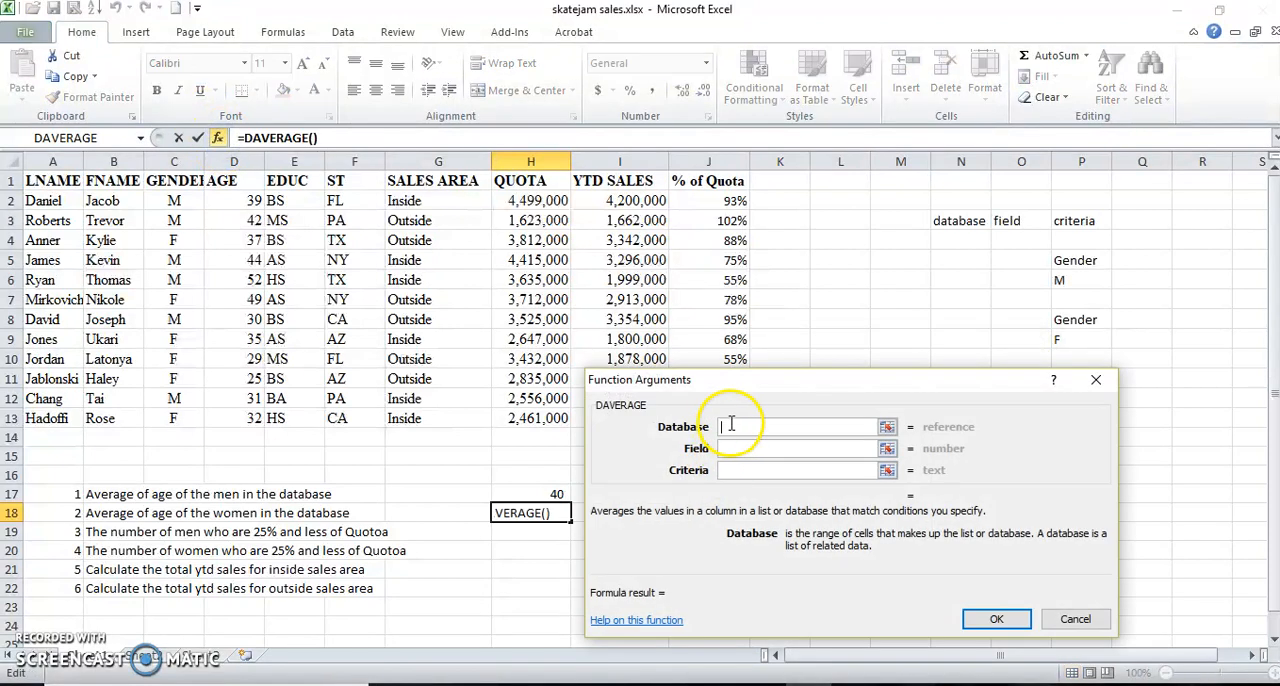
pyautogui.write('sk')
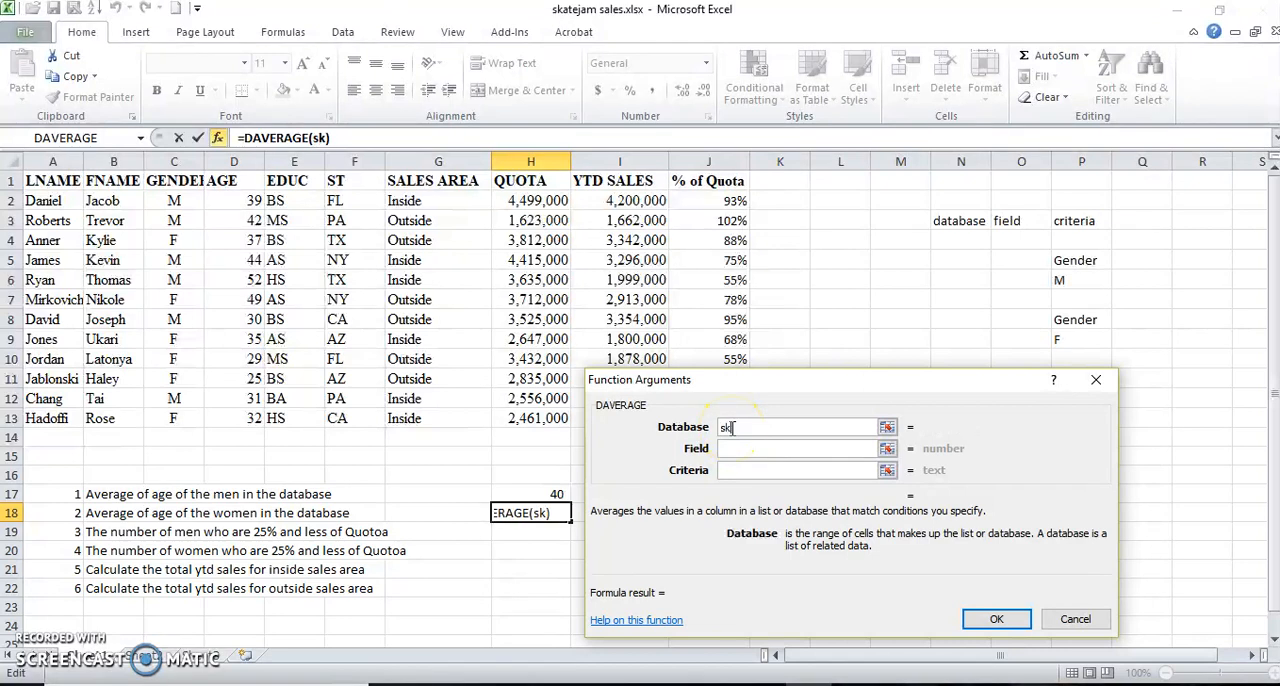
pyautogui.write('atejam')
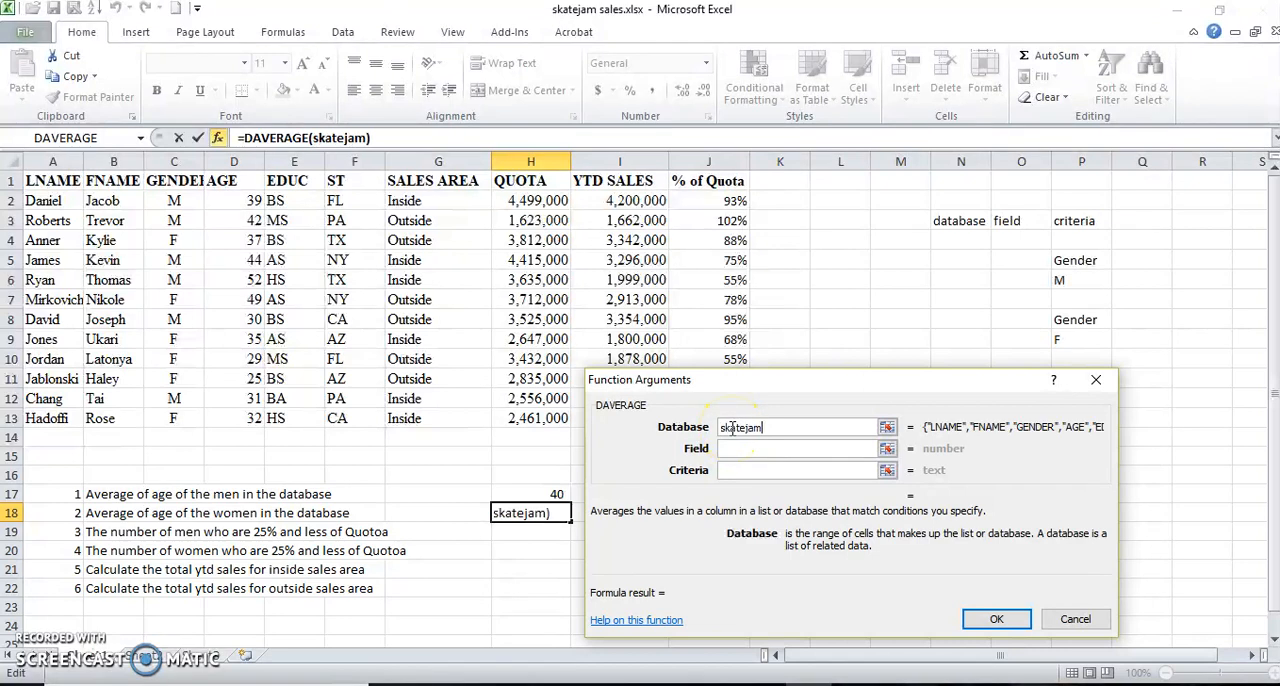
# Complete the DAVERAGE in H18 with the AGE header D1 as field and P8:P9 as criteria.
pyautogui.click(731, 449)
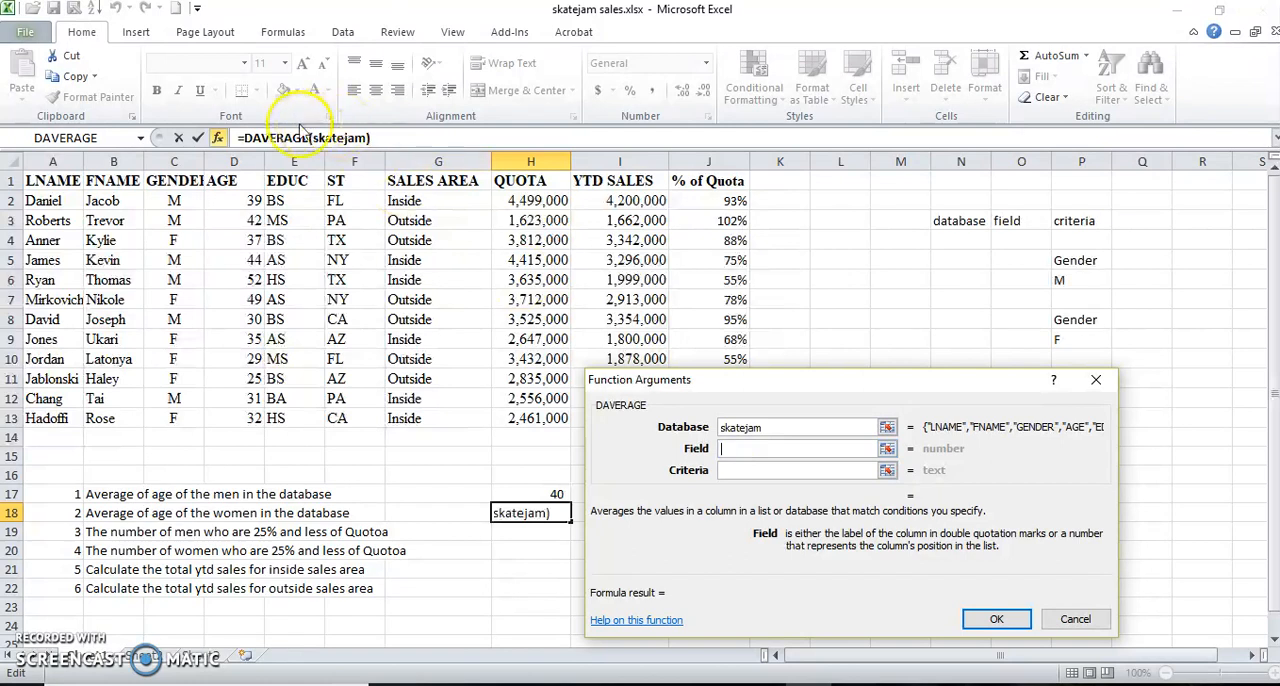
pyautogui.click(236, 185)
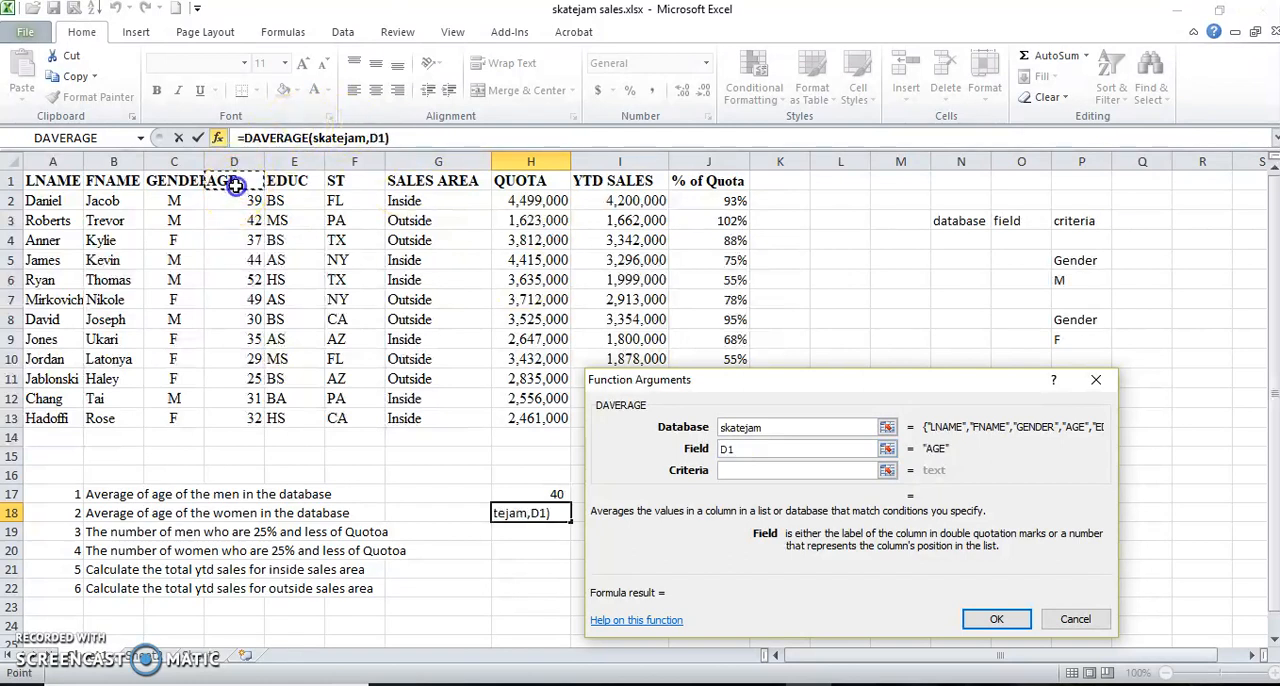
pyautogui.click(746, 470)
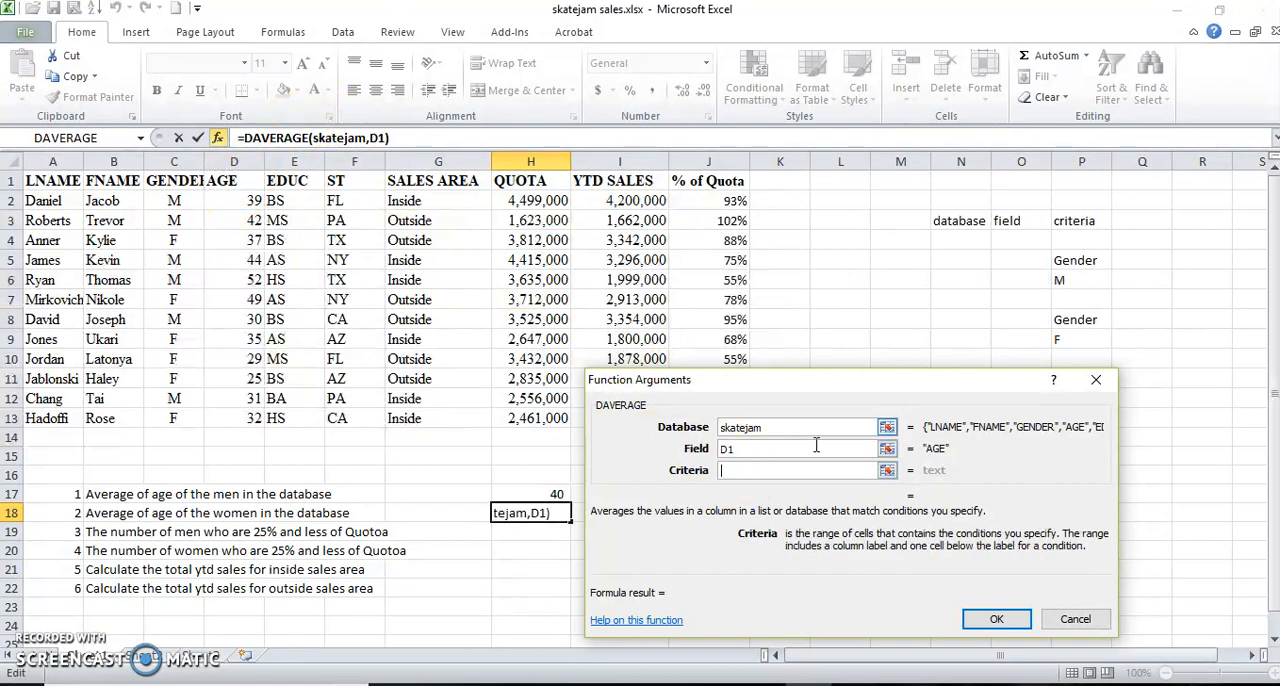
pyautogui.moveTo(1078, 320); pyautogui.dragTo(1070, 338)
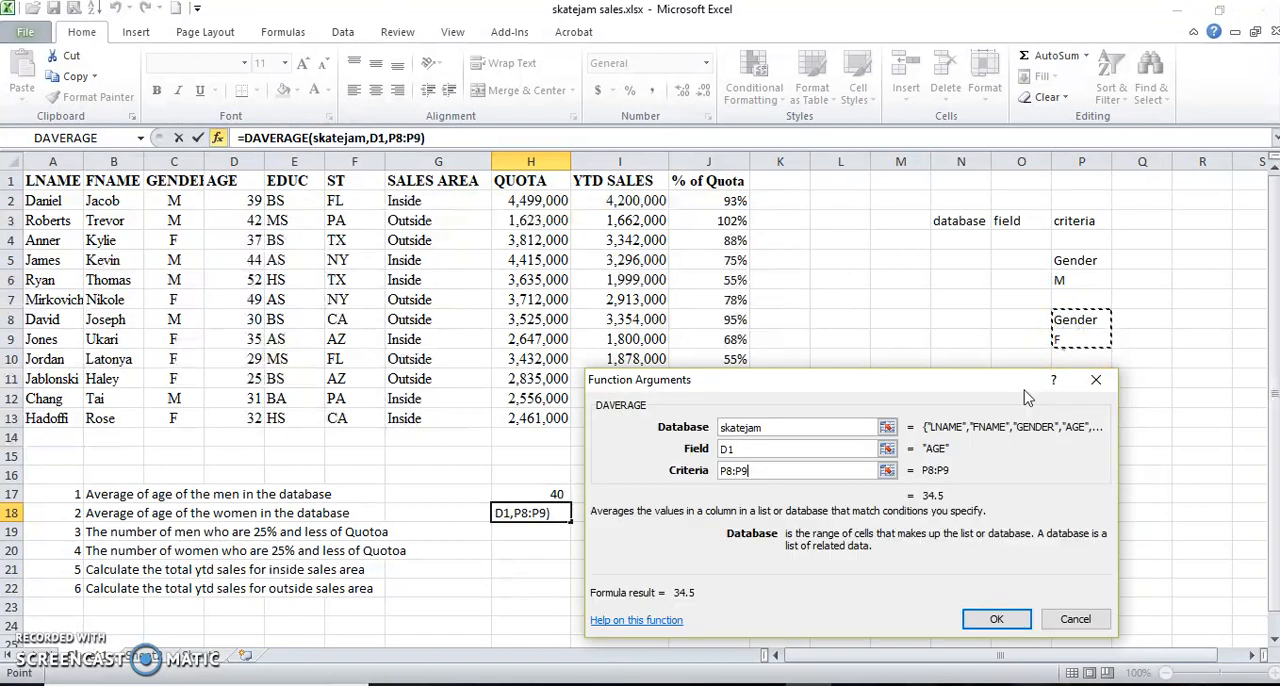
pyautogui.click(977, 617)
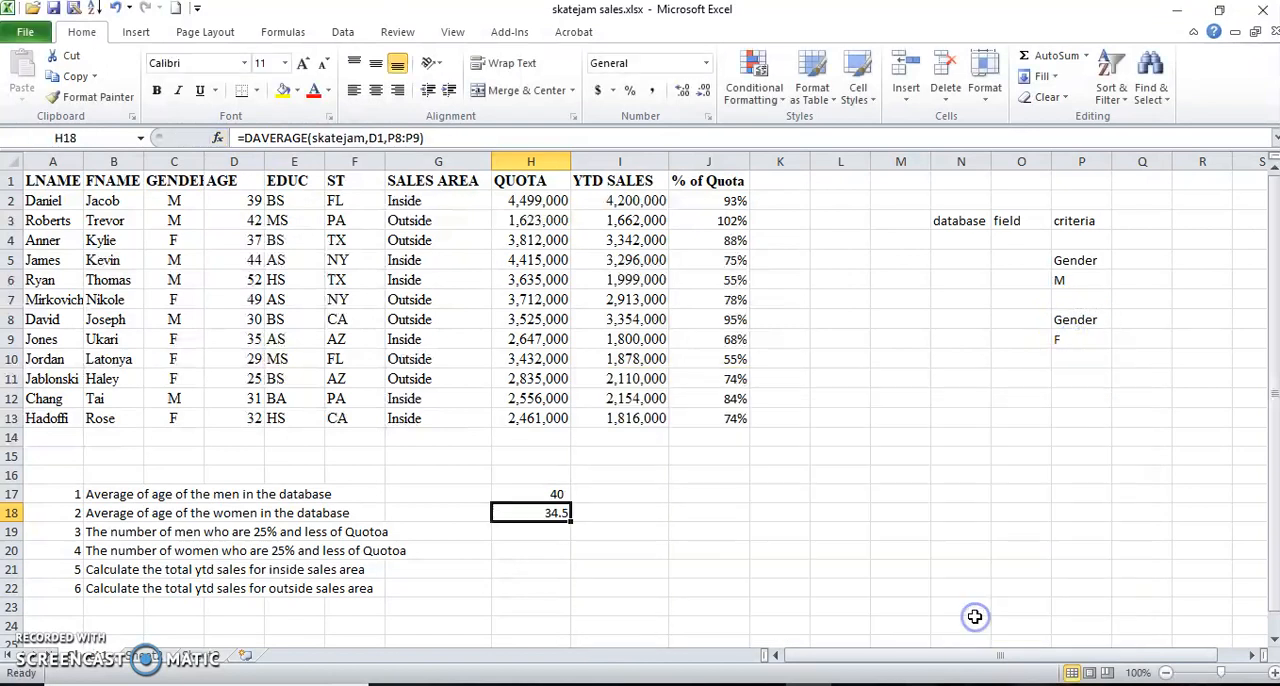
# Copy the % of Quota header from J1 into Q5, beside the Gender header of the men's criteria block.
pyautogui.click(521, 532)
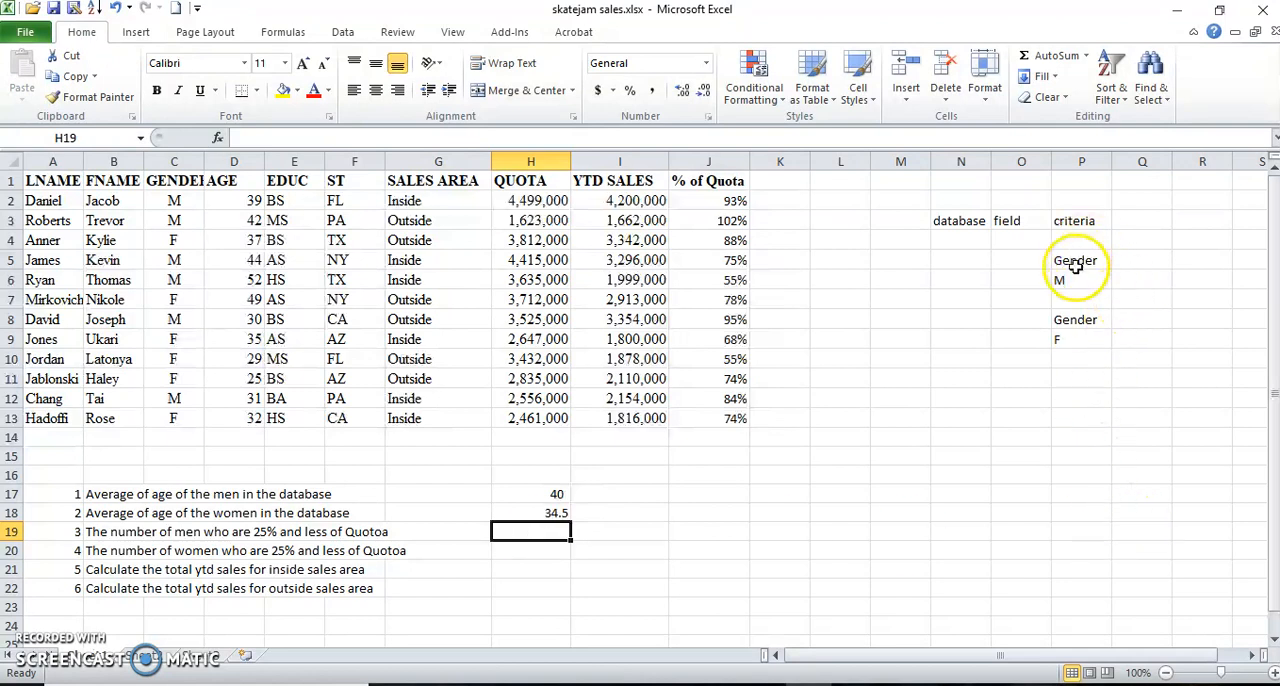
pyautogui.click(1140, 263)
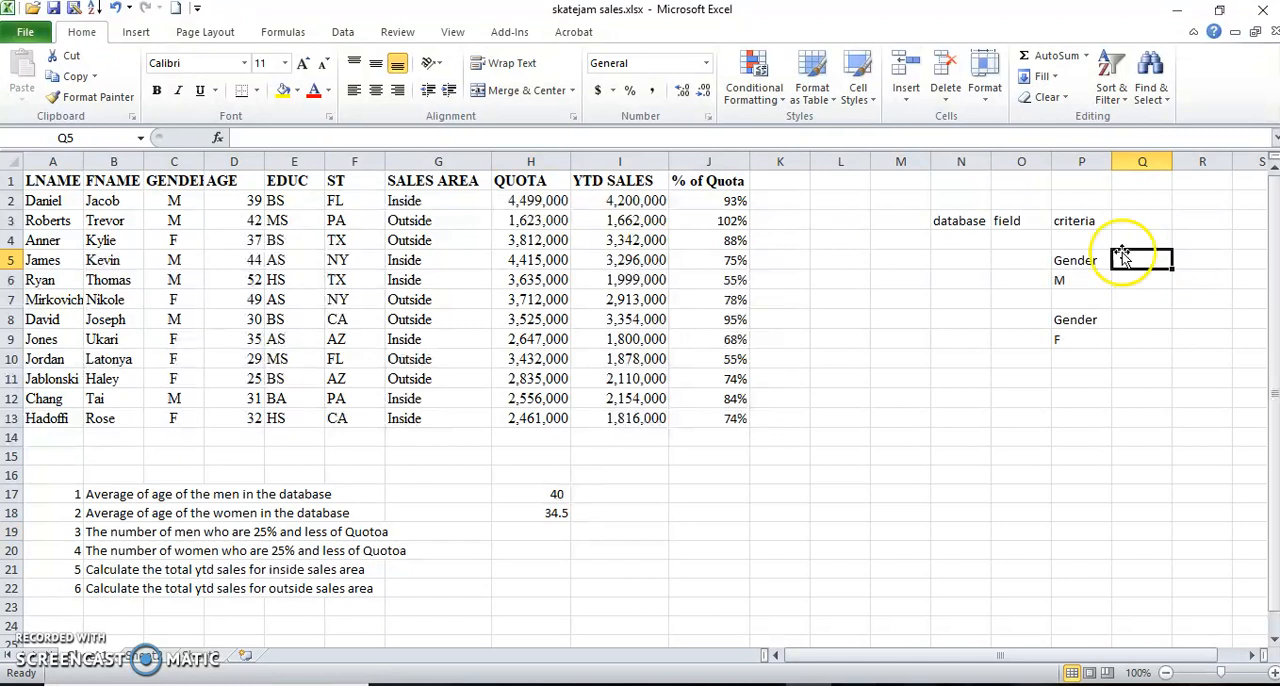
pyautogui.click(693, 184)
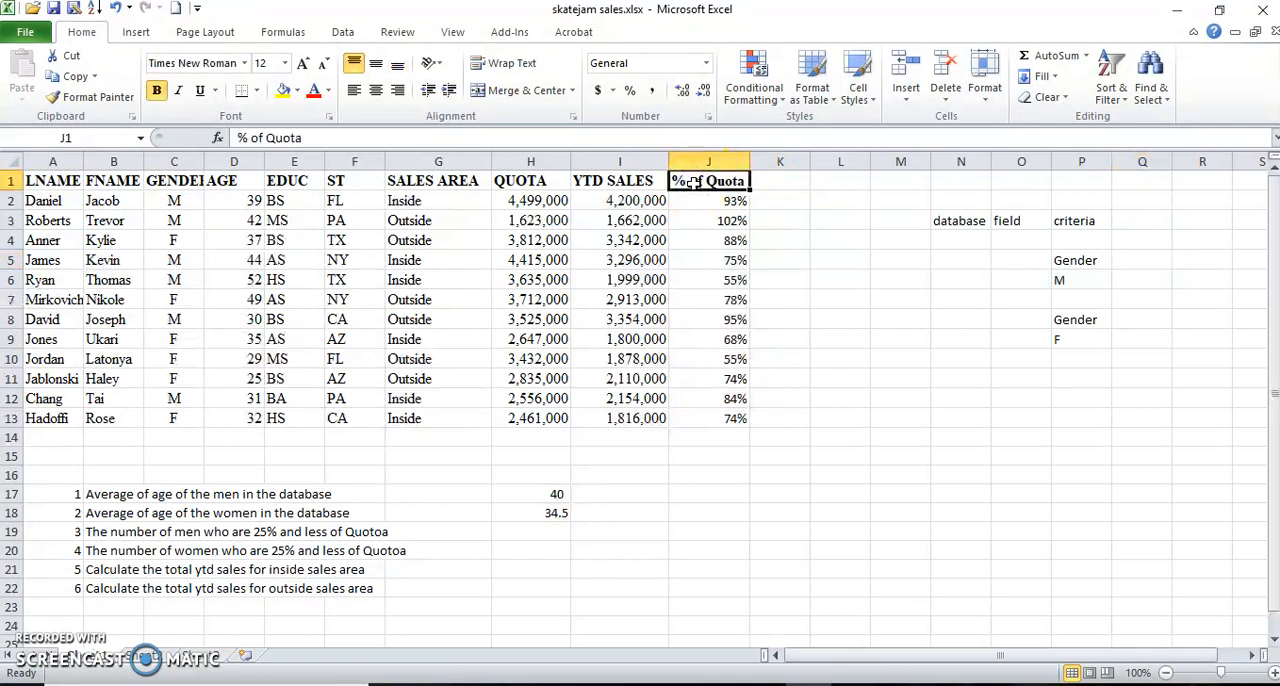
pyautogui.hotkey('ctrl', 'c')
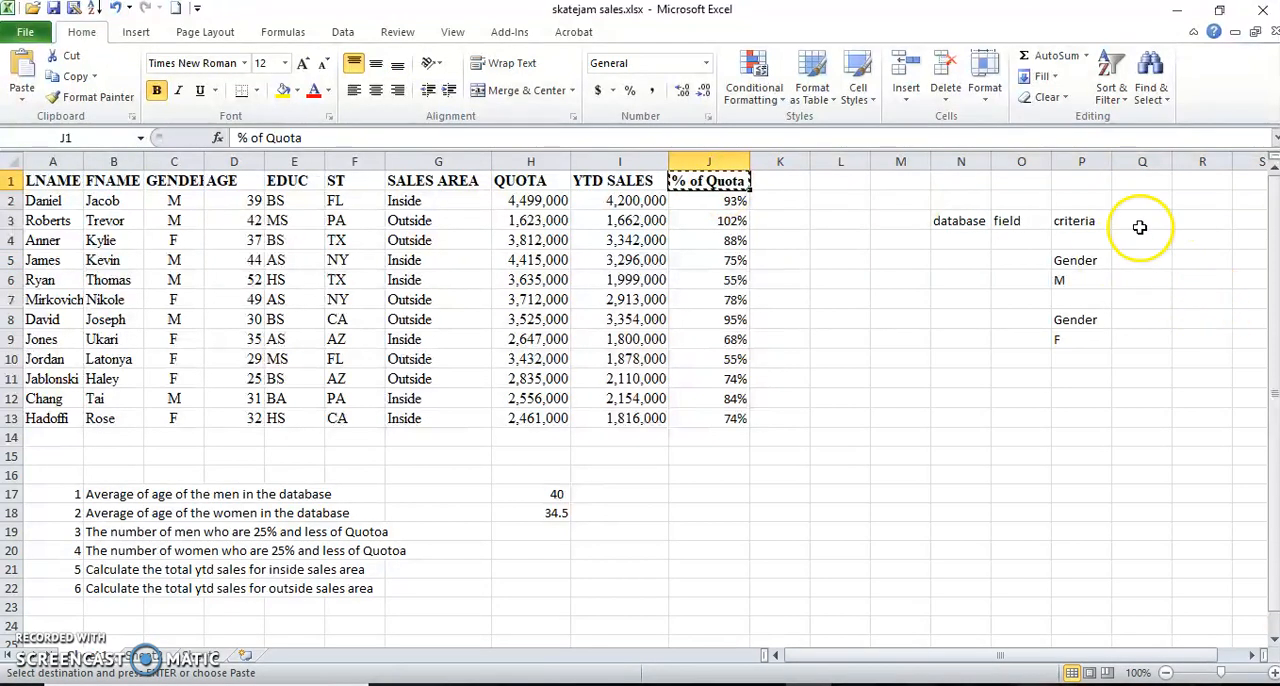
pyautogui.click(1140, 260)
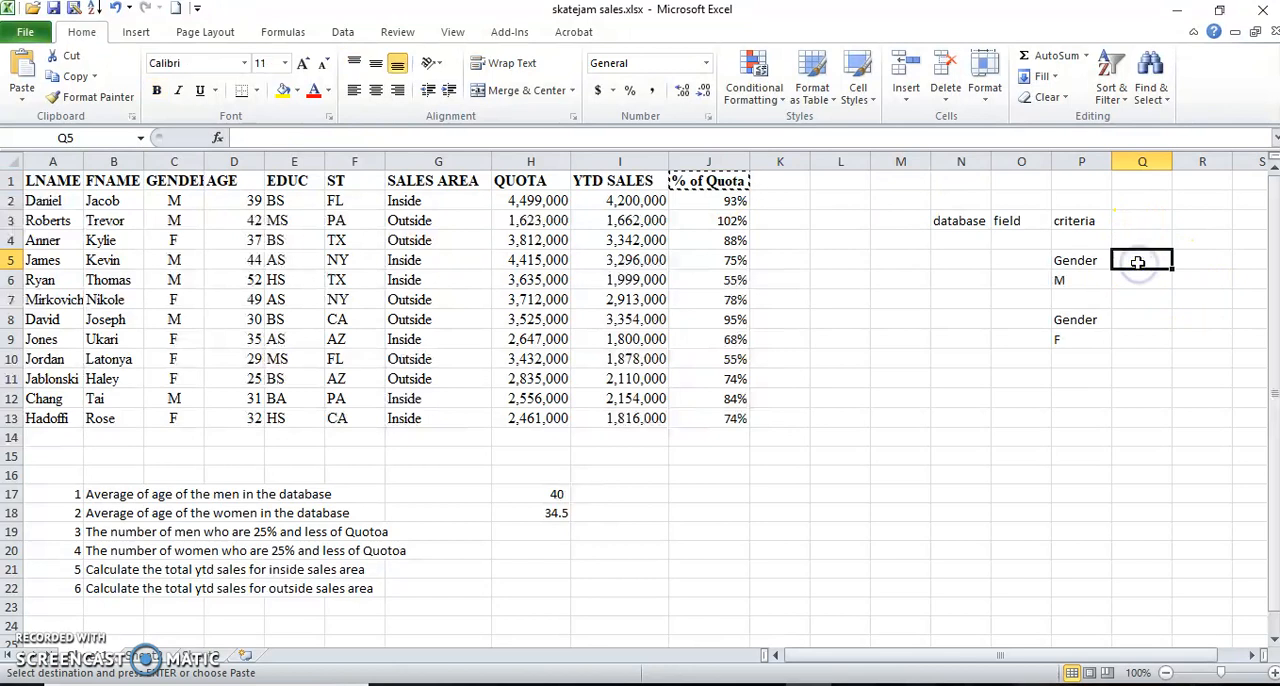
pyautogui.hotkey('ctrl', 'v')
pyautogui.press('Escape')
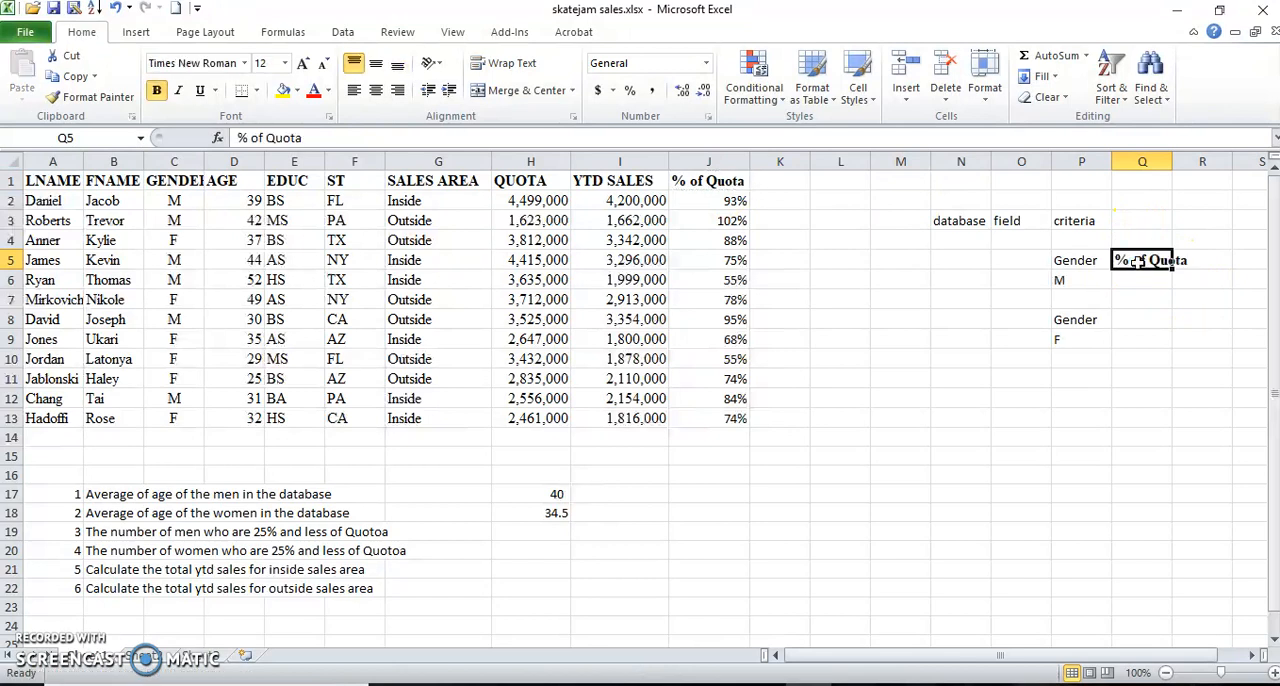
# Enter the condition >=75% in Q6, under the % of Quota header of the men's criteria.
pyautogui.click(1131, 283)
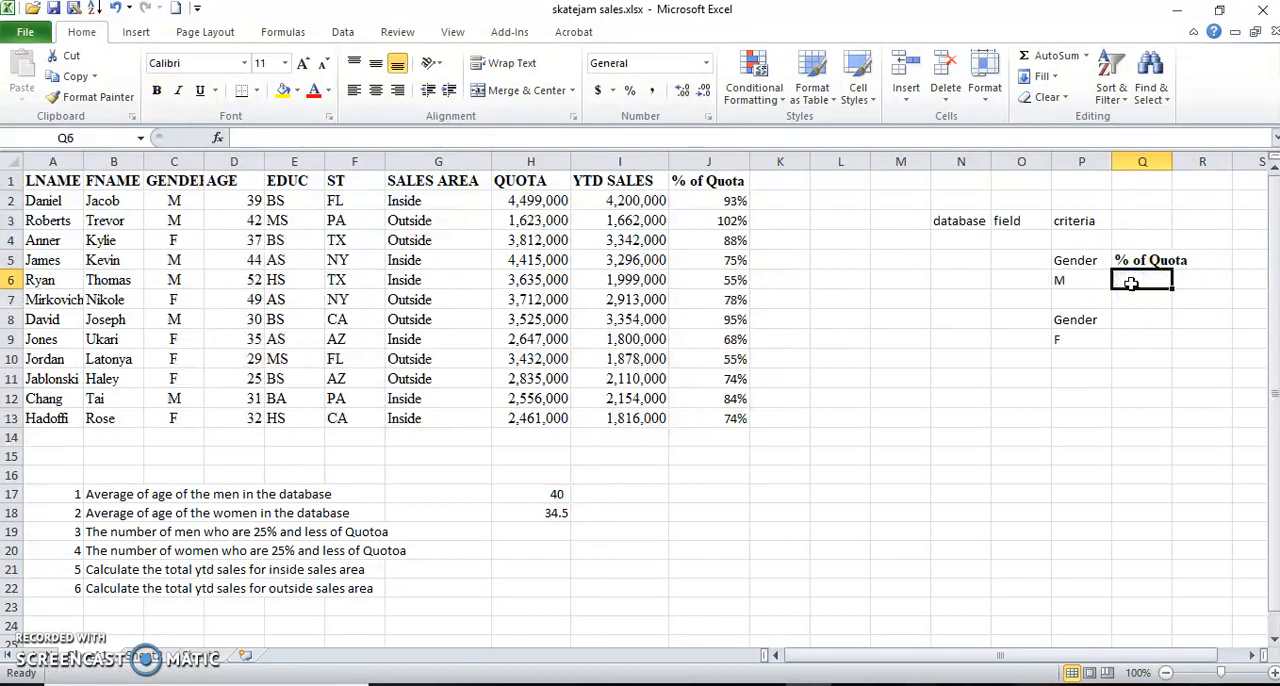
pyautogui.write('>')
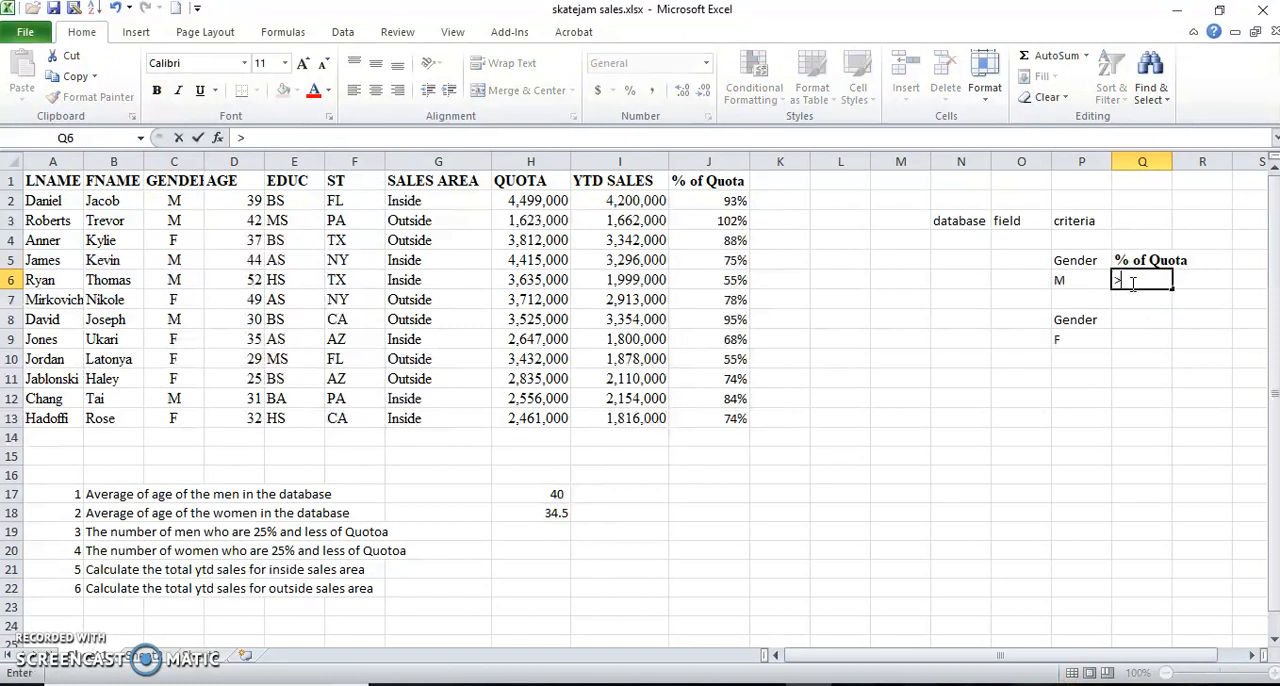
pyautogui.write('=75%')
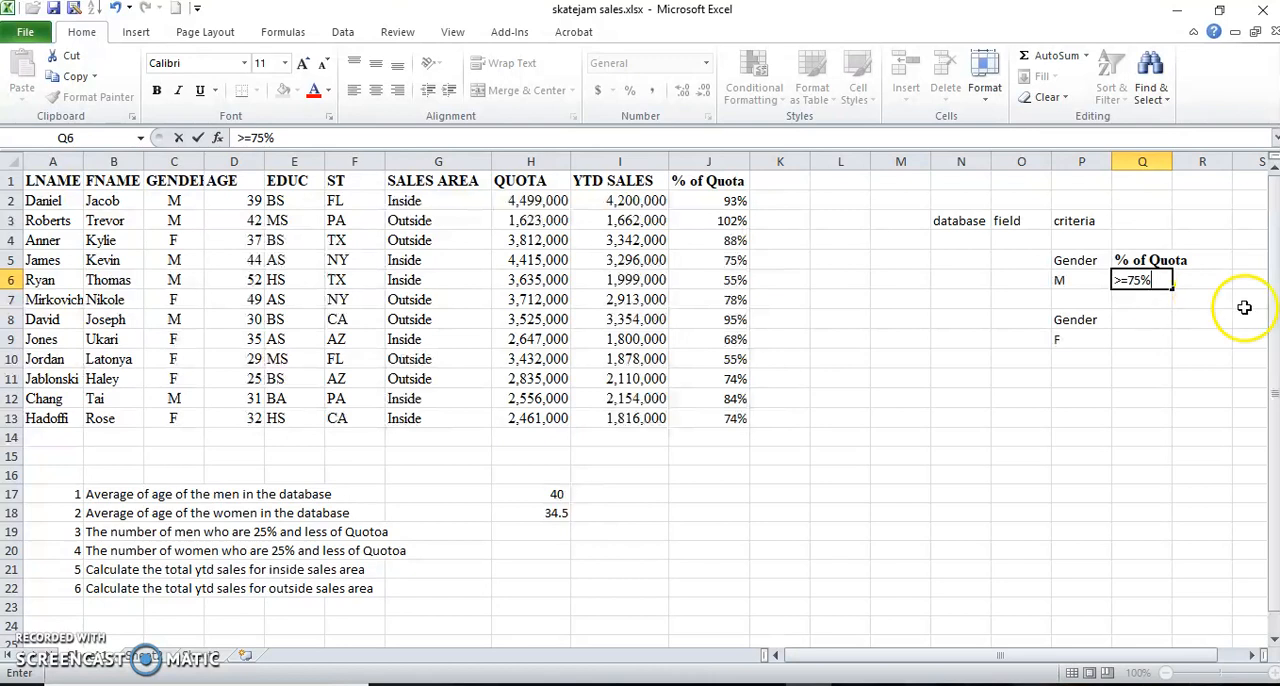
pyautogui.press('Return')
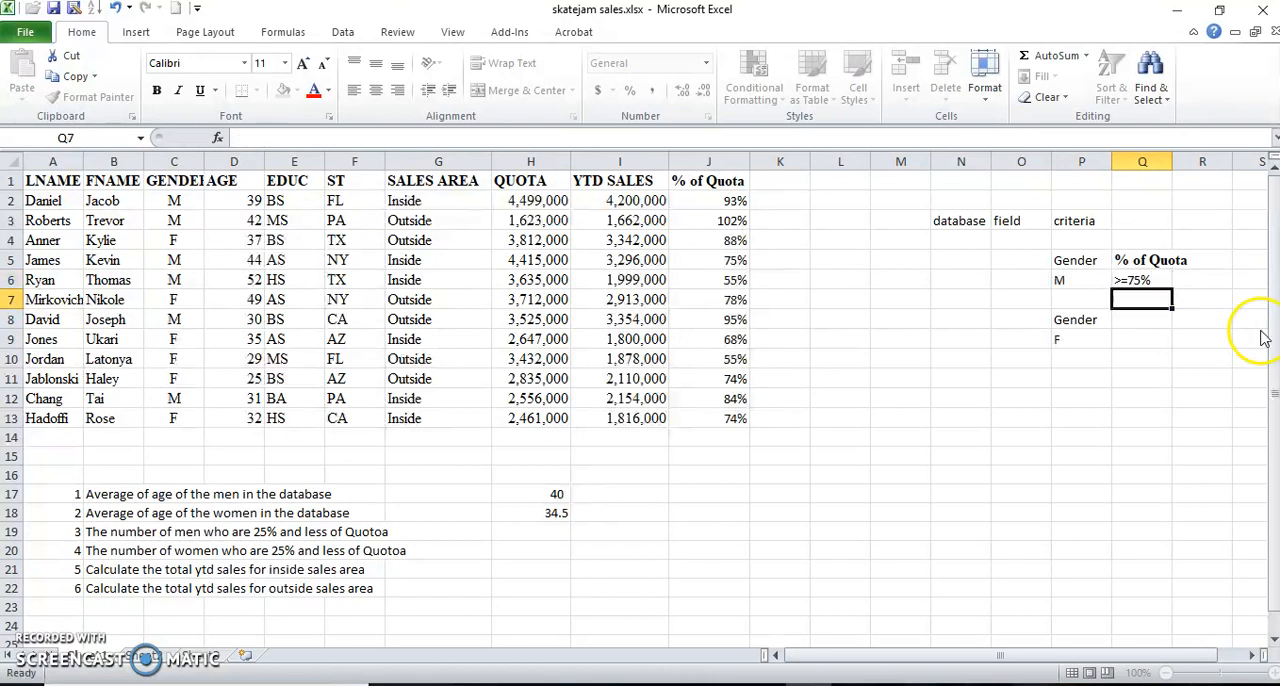
# Insert the DCOUNT function in H19 for the number of men, with skatejam as its database.
pyautogui.click(532, 540)
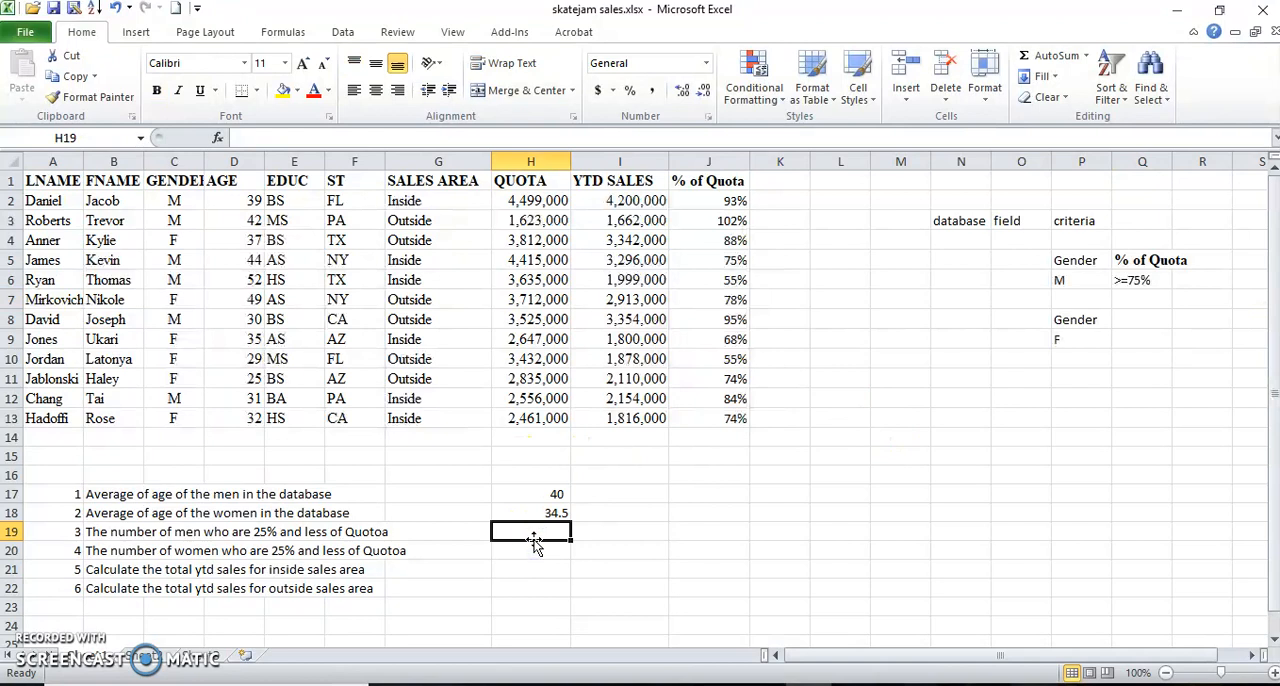
pyautogui.click(219, 139)
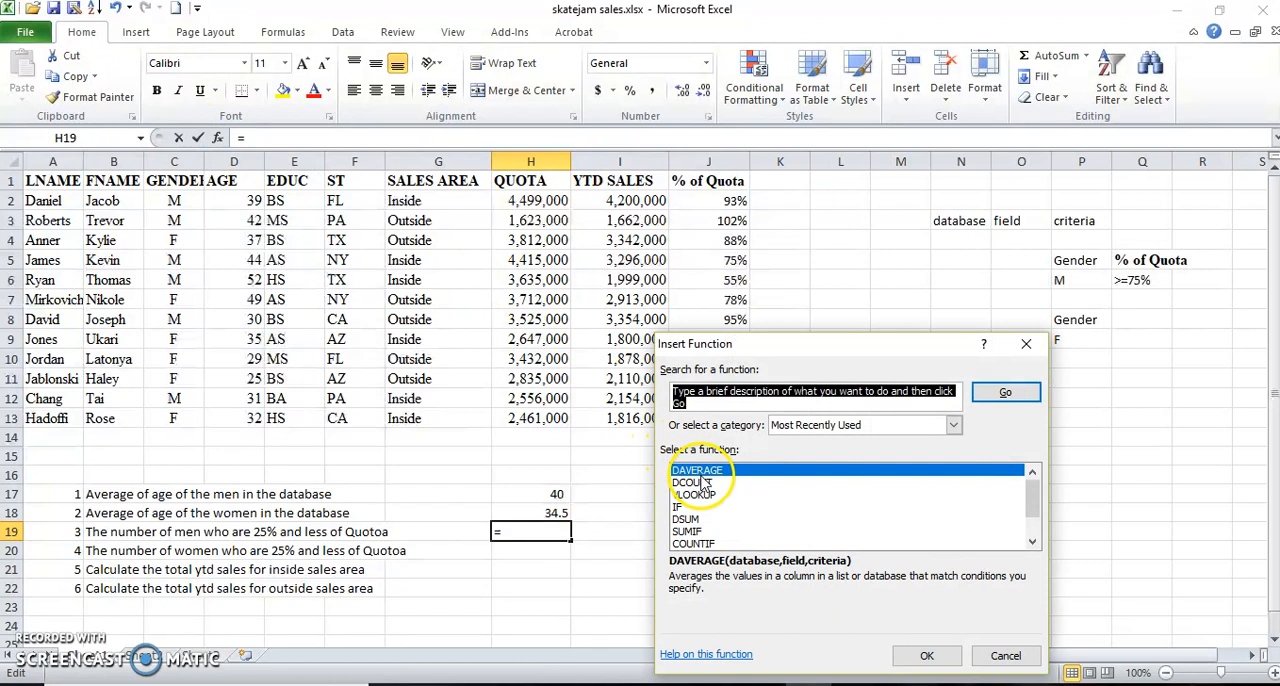
pyautogui.click(702, 483)
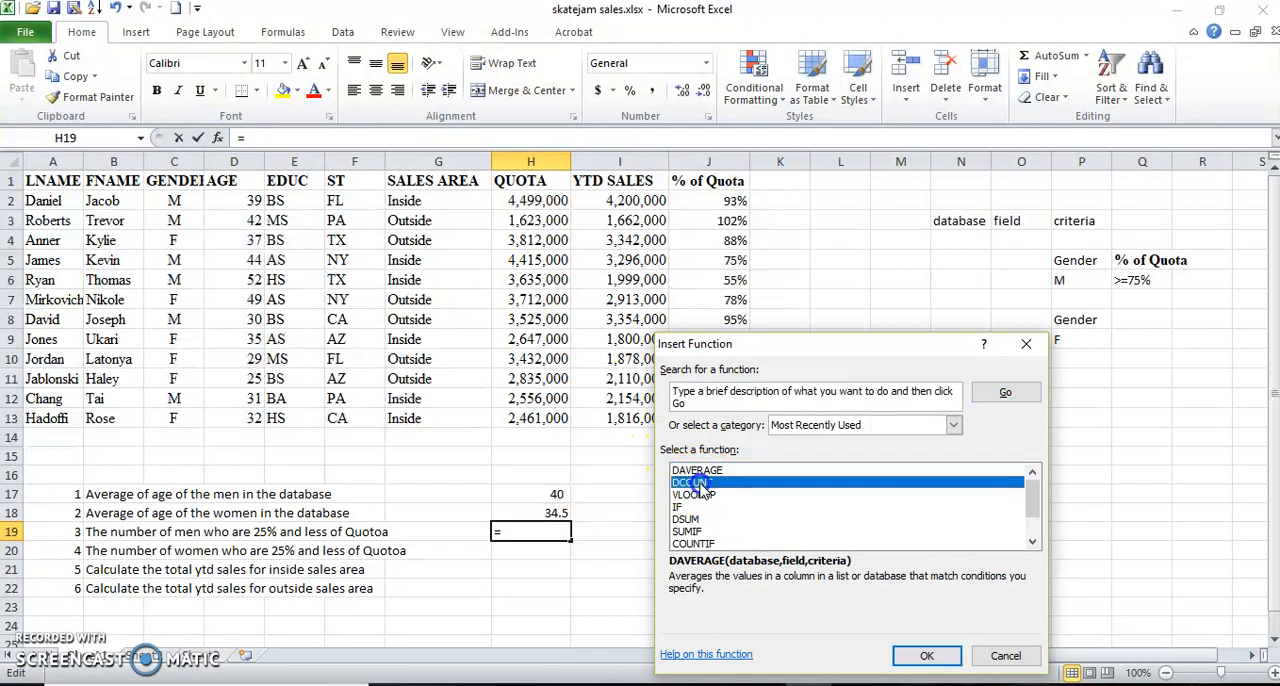
pyautogui.click(922, 656)
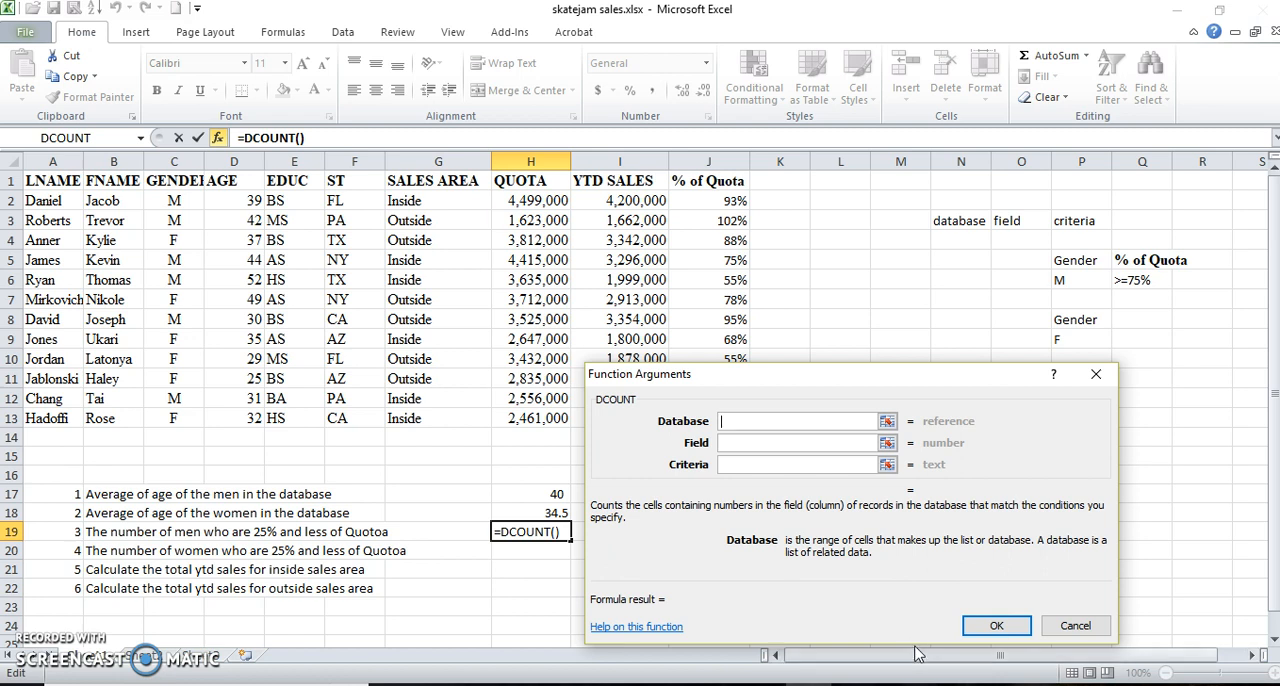
pyautogui.write('skate')
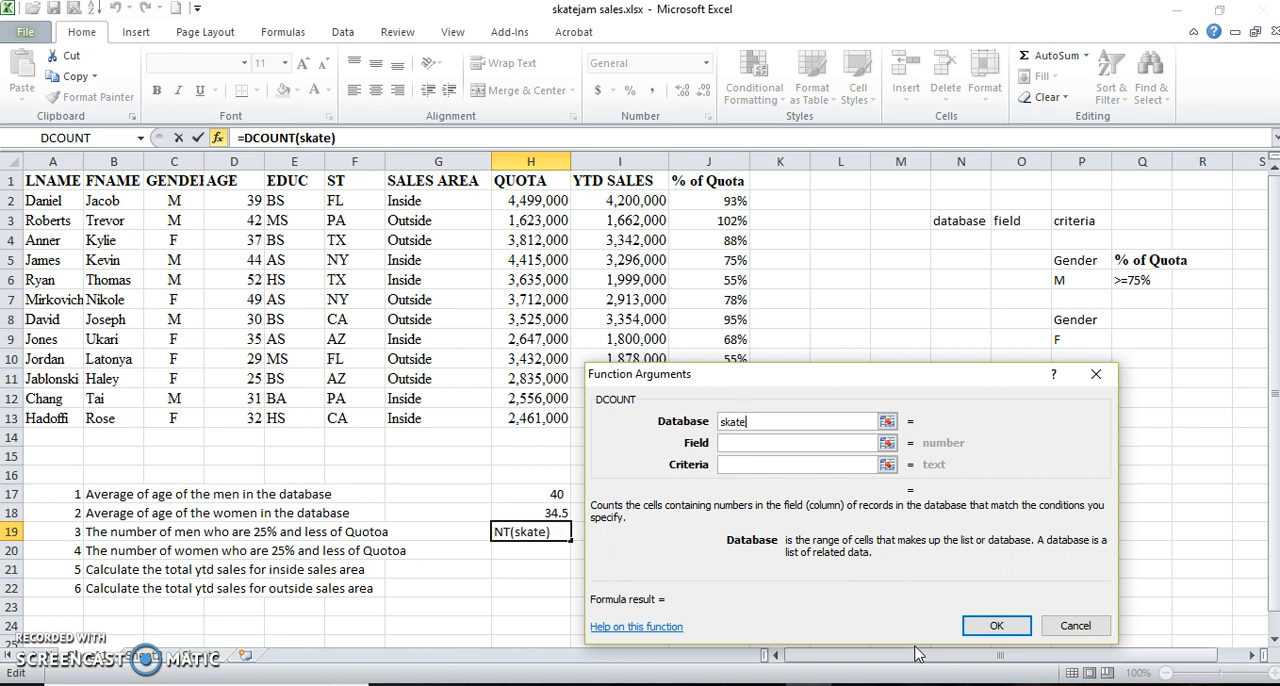
pyautogui.write('jam')
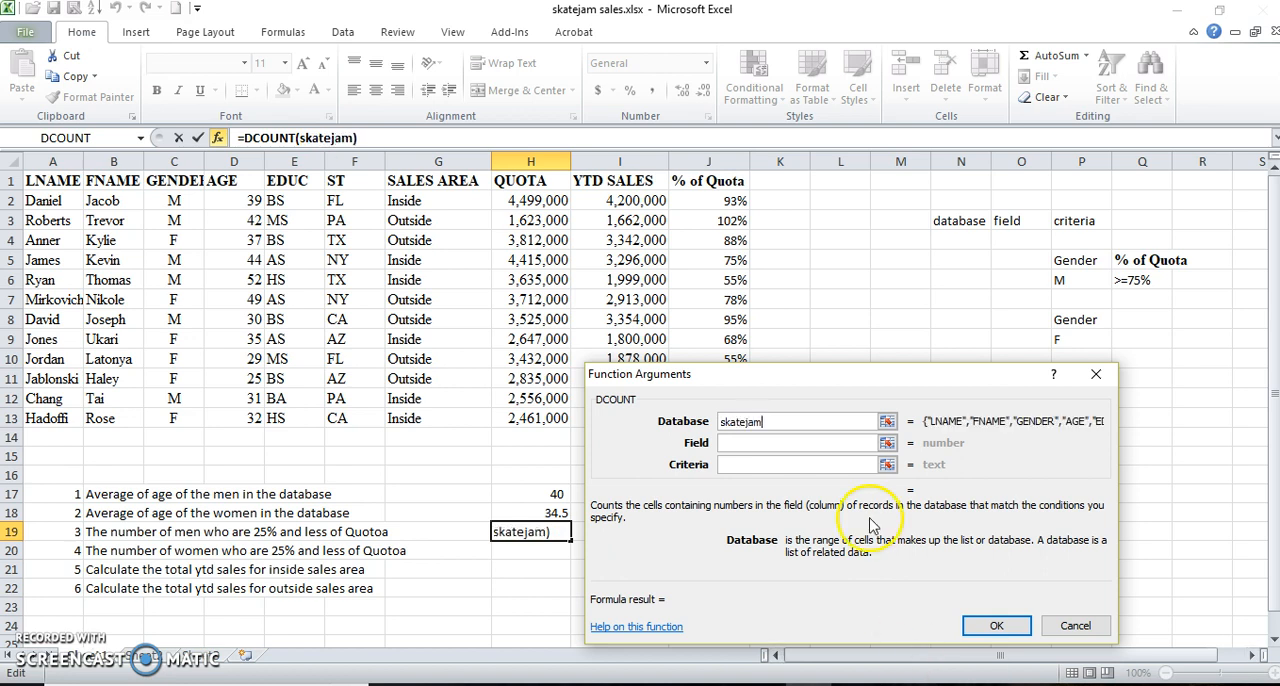
# Complete the DCOUNT in H19 with the AGE header D1 as field and P5:Q6 as criteria.
pyautogui.click(758, 447)
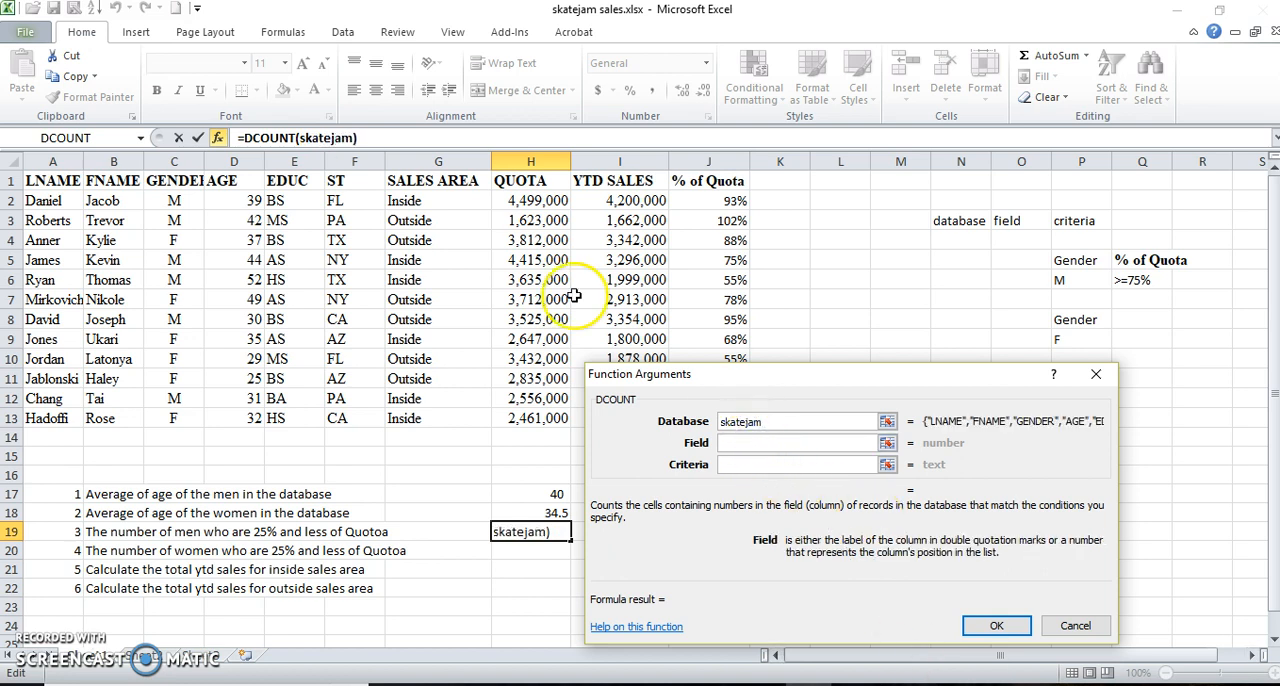
pyautogui.click(246, 181)
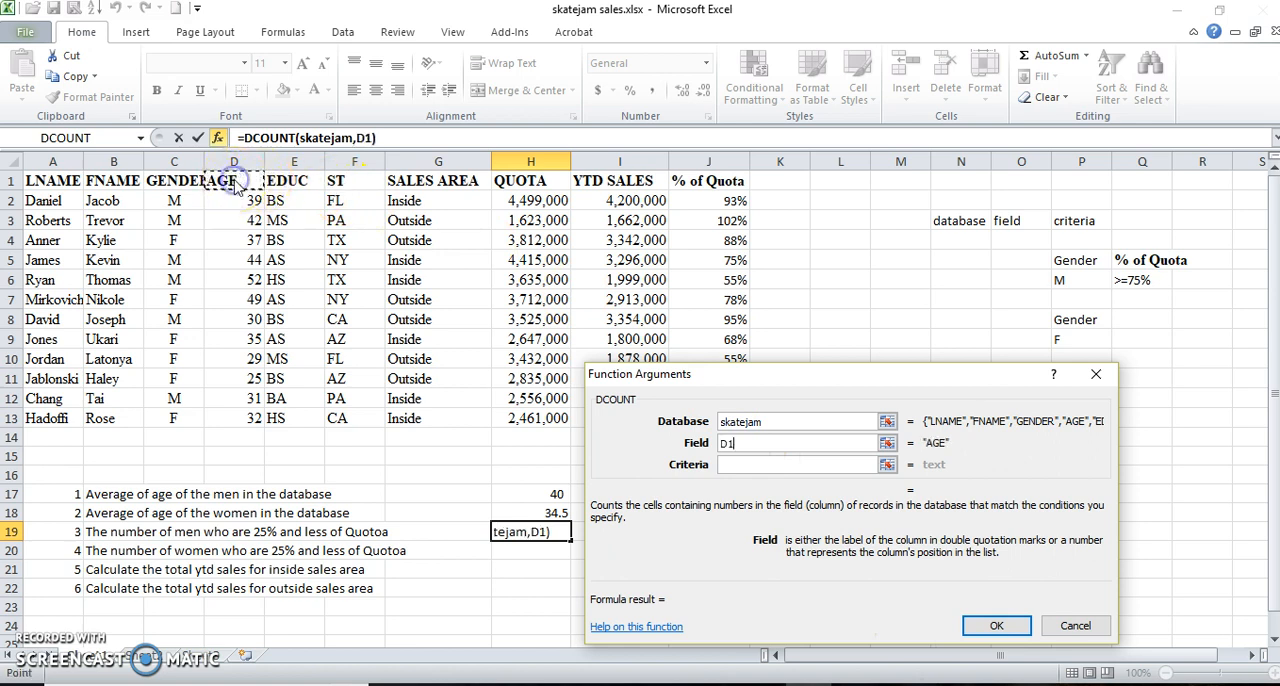
pyautogui.click(733, 465)
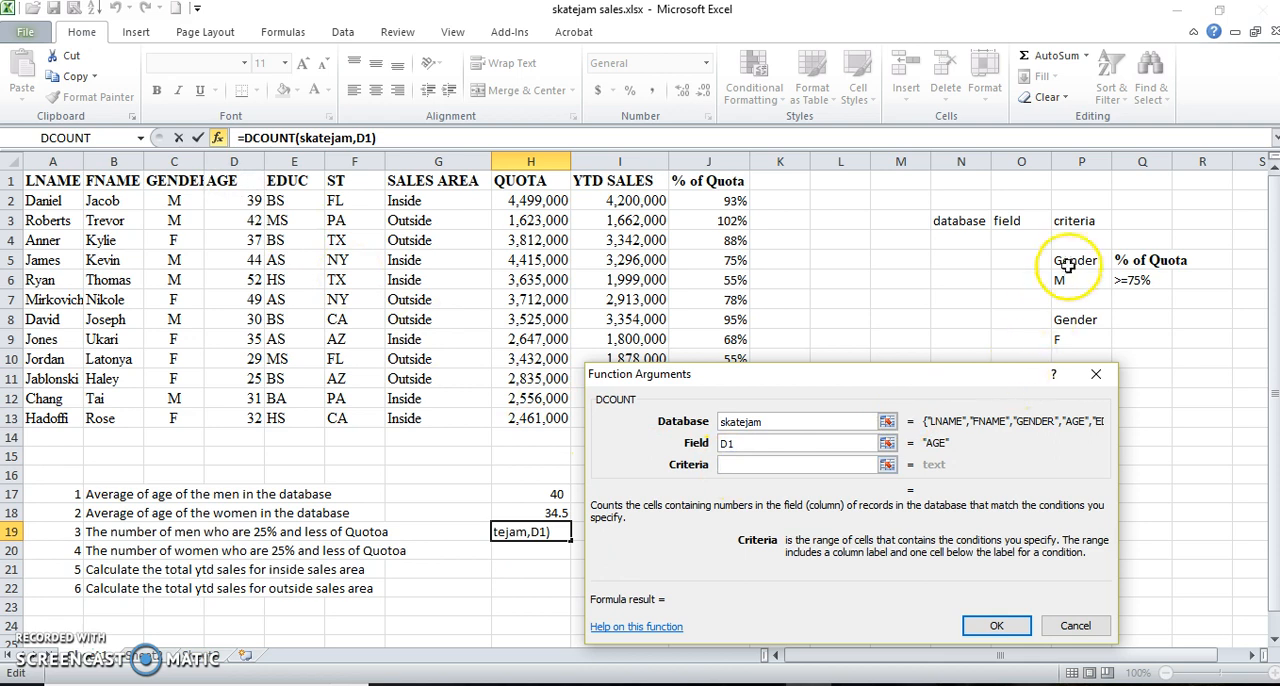
pyautogui.moveTo(1068, 259); pyautogui.dragTo(1128, 278)
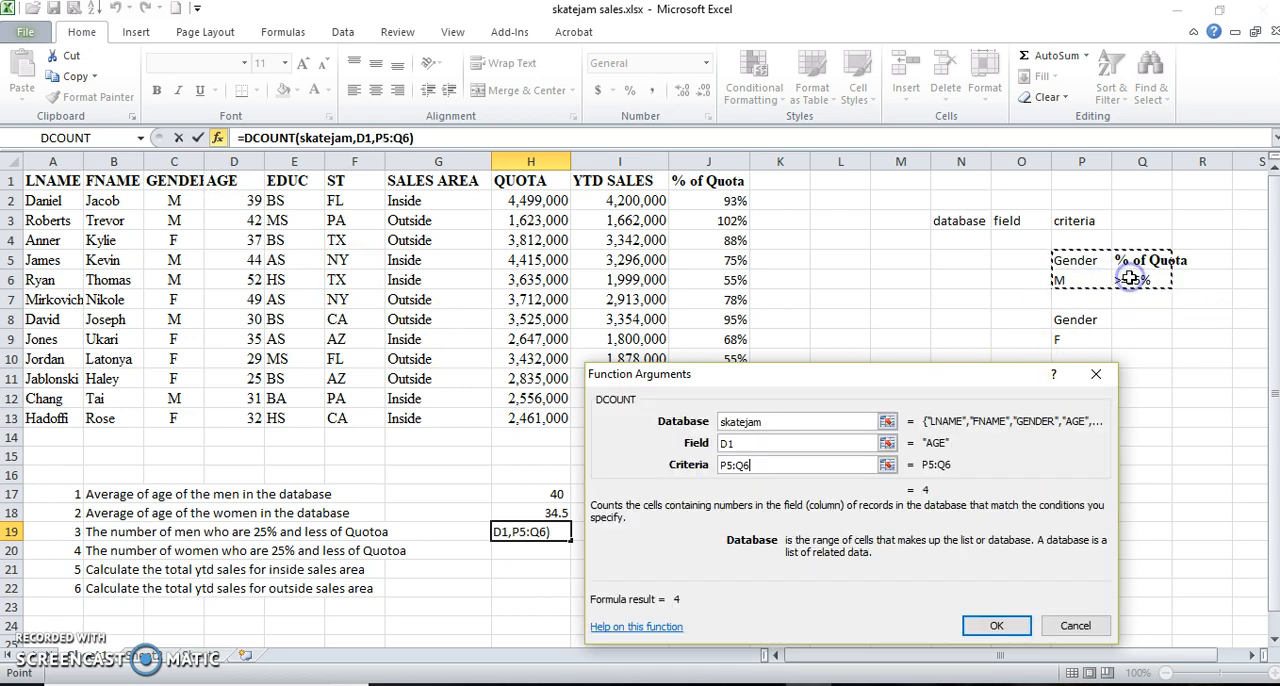
pyautogui.click(994, 628)
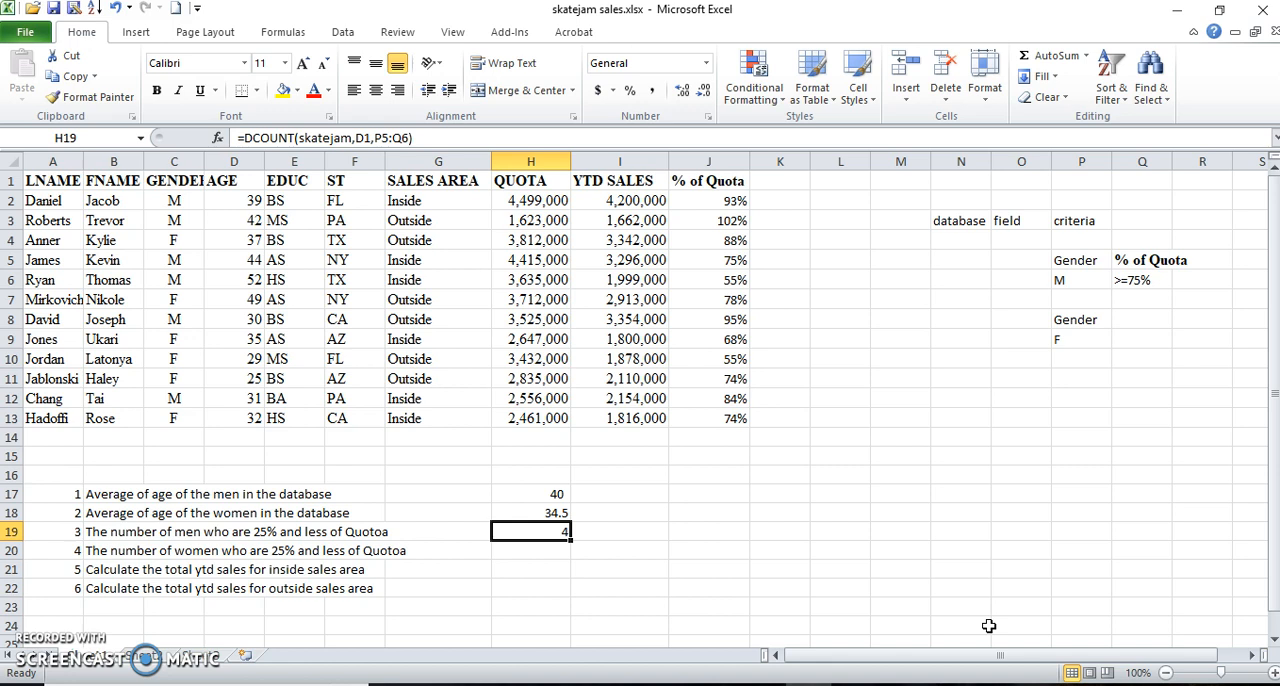
# Insert the DCOUNT function in H20 for the number of women, with skatejam as its database.
pyautogui.press('Down')
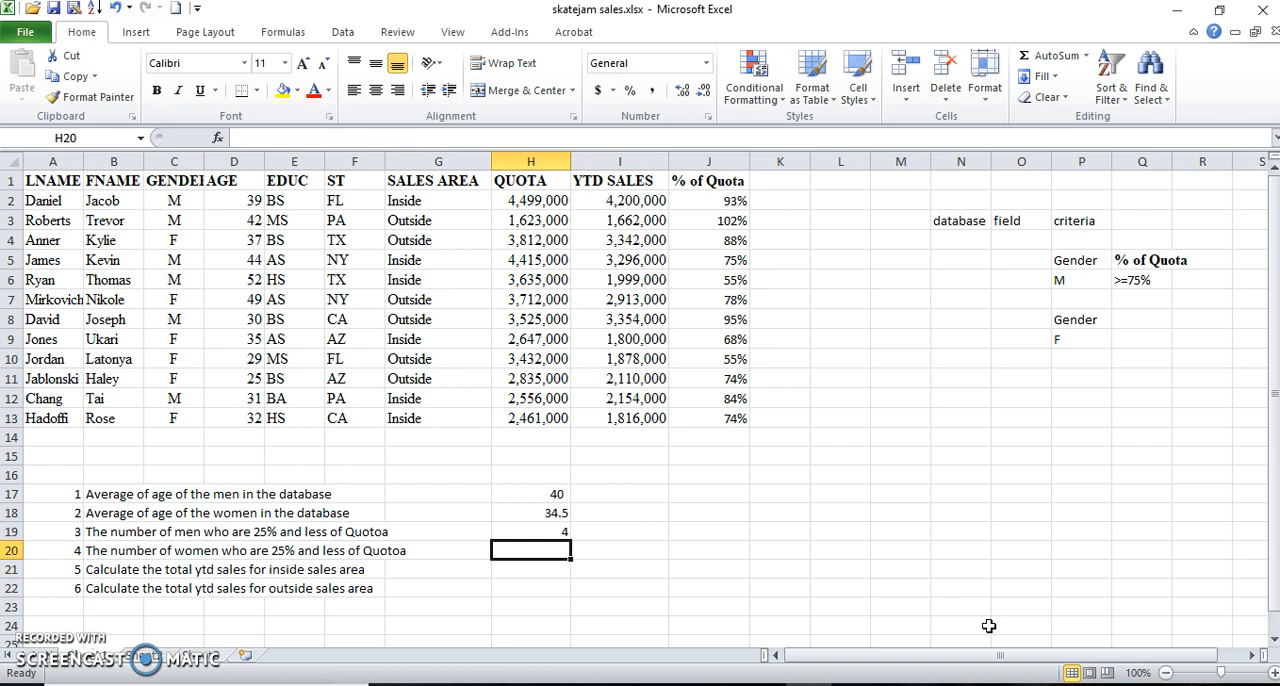
pyautogui.click(218, 138)
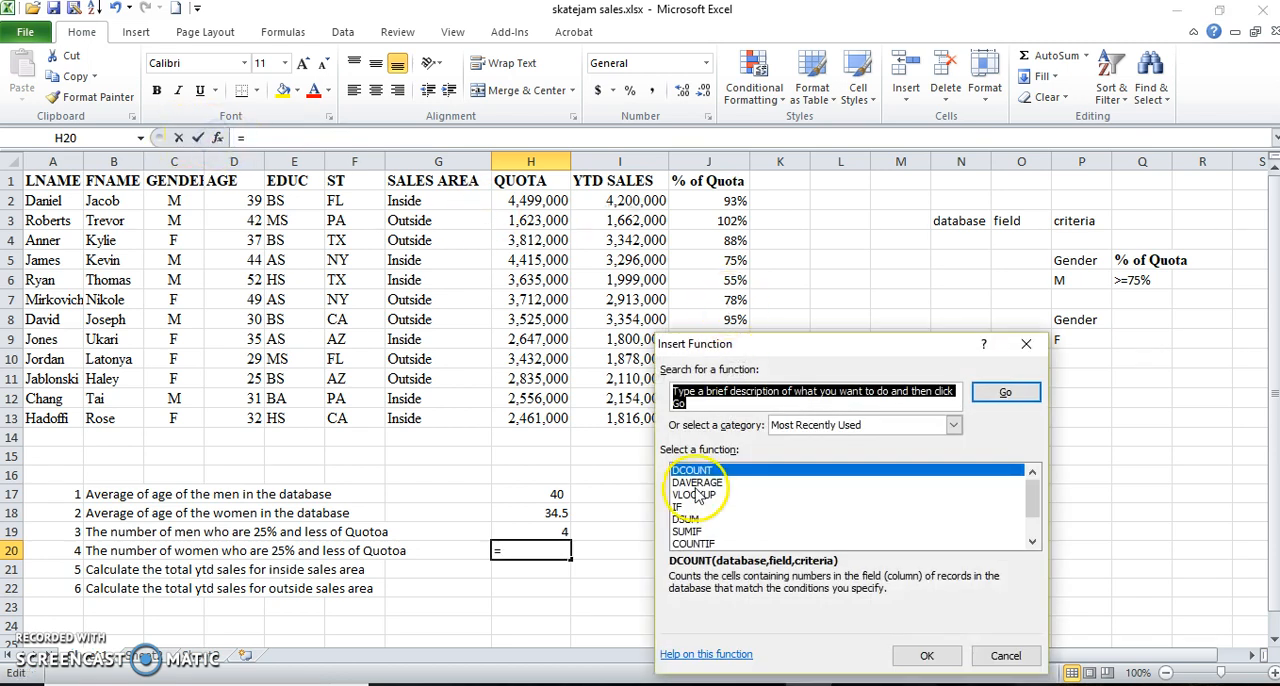
pyautogui.click(692, 487)
pyautogui.click(693, 470)
pyautogui.click(922, 656)
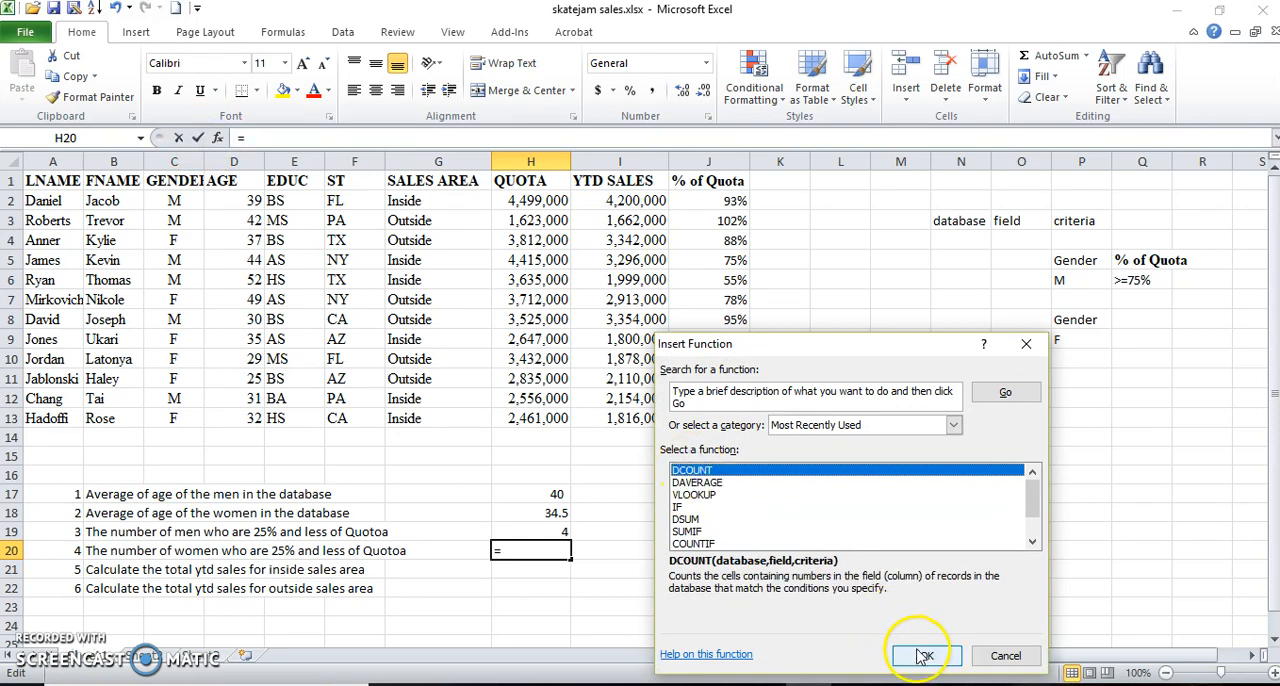
pyautogui.write('skateja')
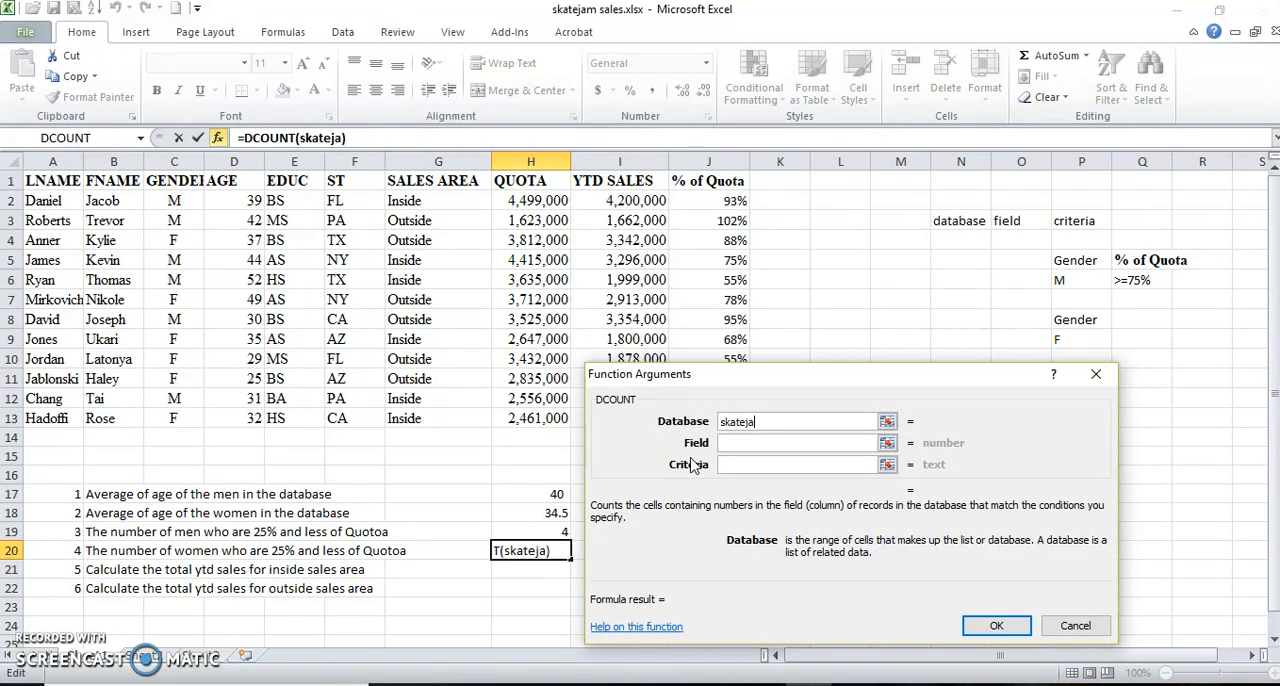
pyautogui.write('m')
# Complete the DCOUNT in H20 with the AGE header D1 as field and P8:Q9 as criteria.
pyautogui.press('Tab')
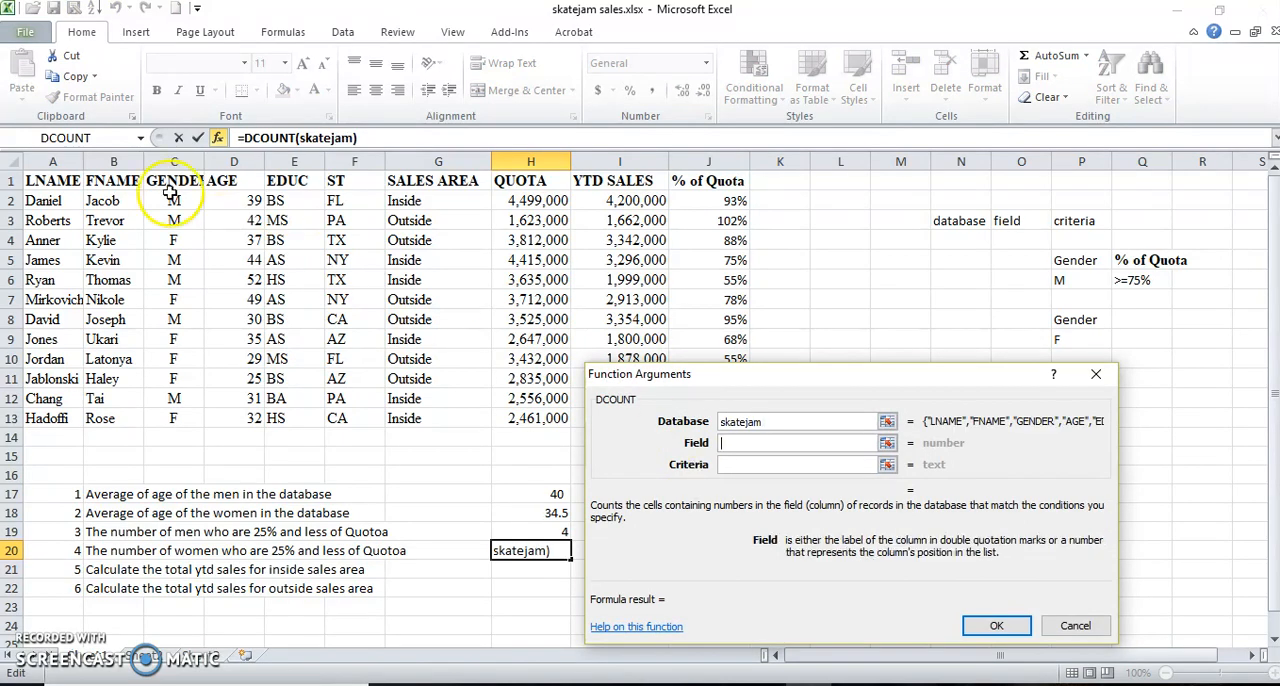
pyautogui.click(218, 182)
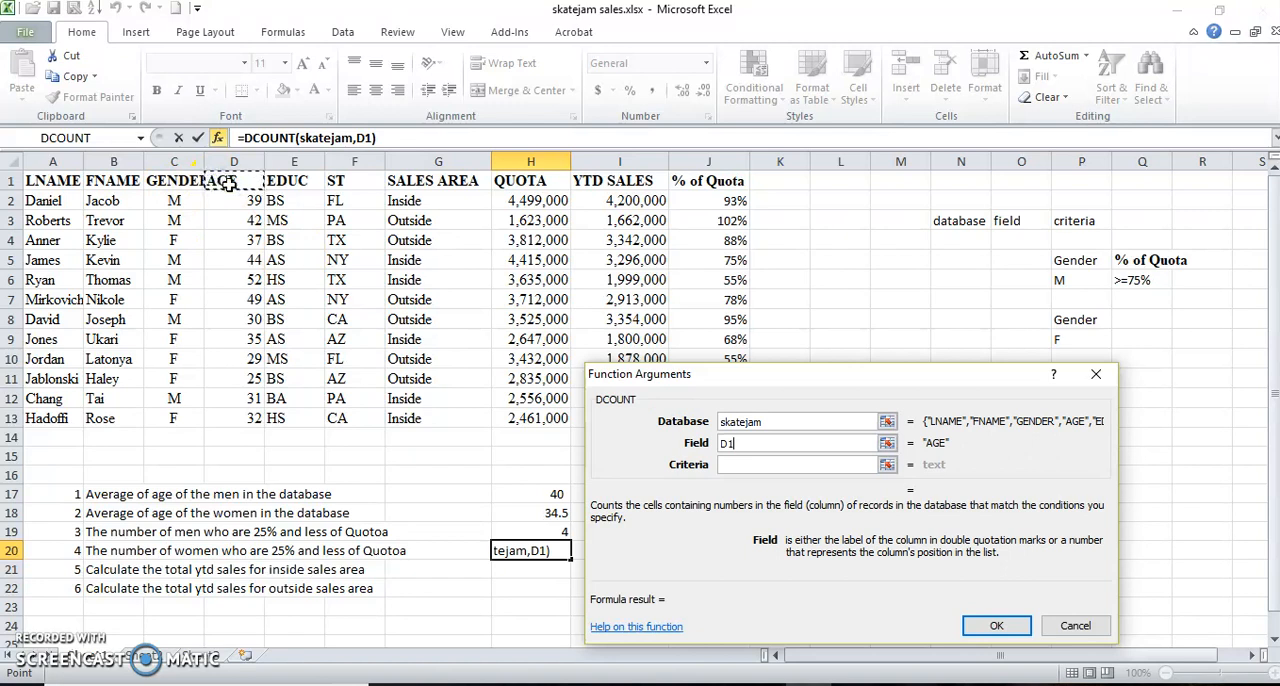
pyautogui.click(746, 461)
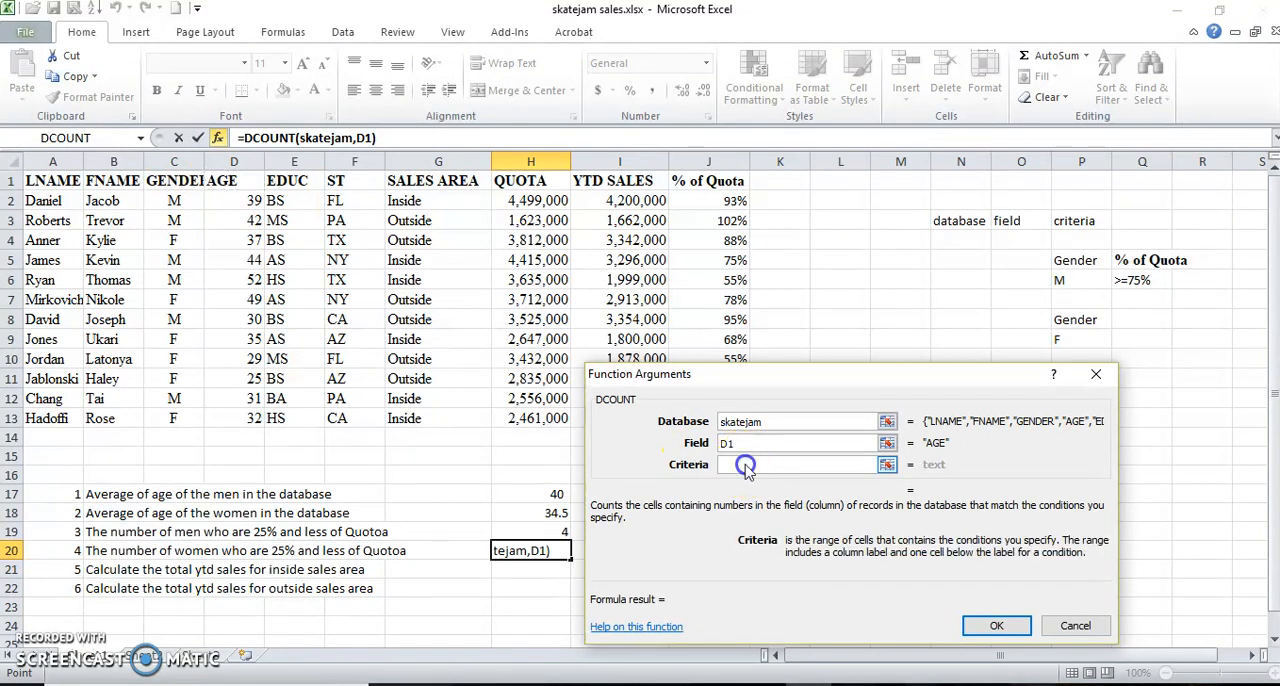
pyautogui.moveTo(1060, 322); pyautogui.dragTo(1129, 338)
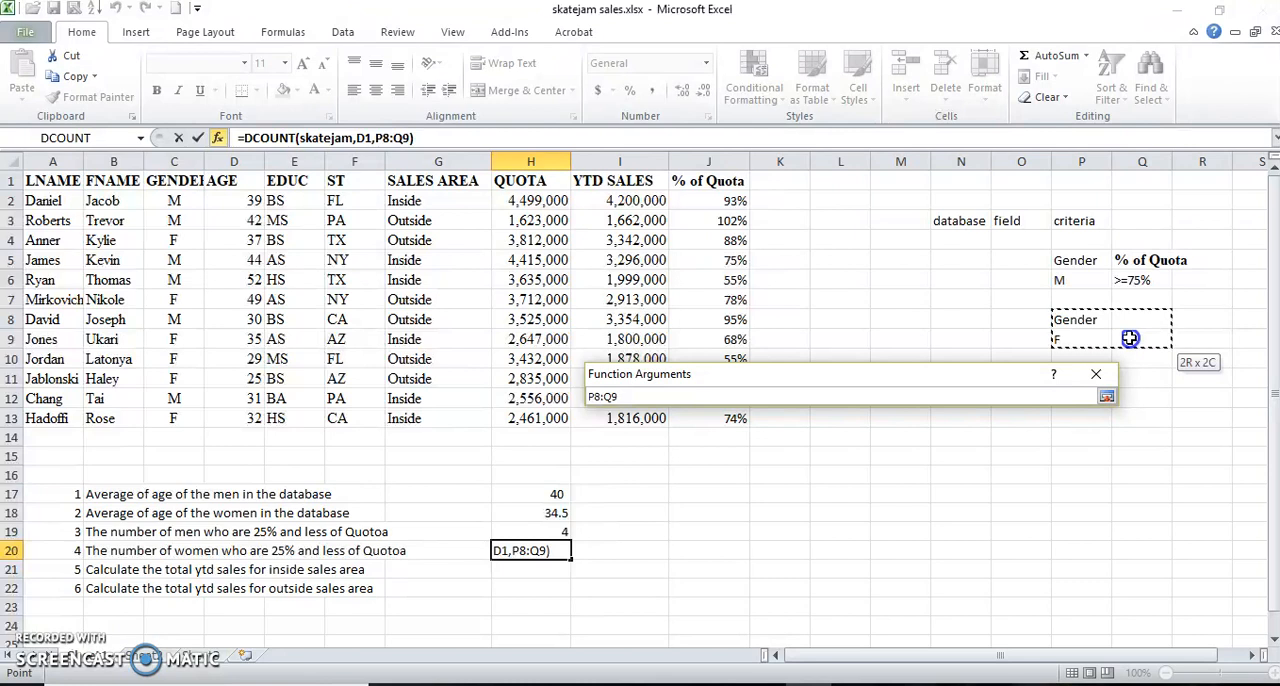
pyautogui.moveTo(1129, 338); pyautogui.dragTo(1129, 338)
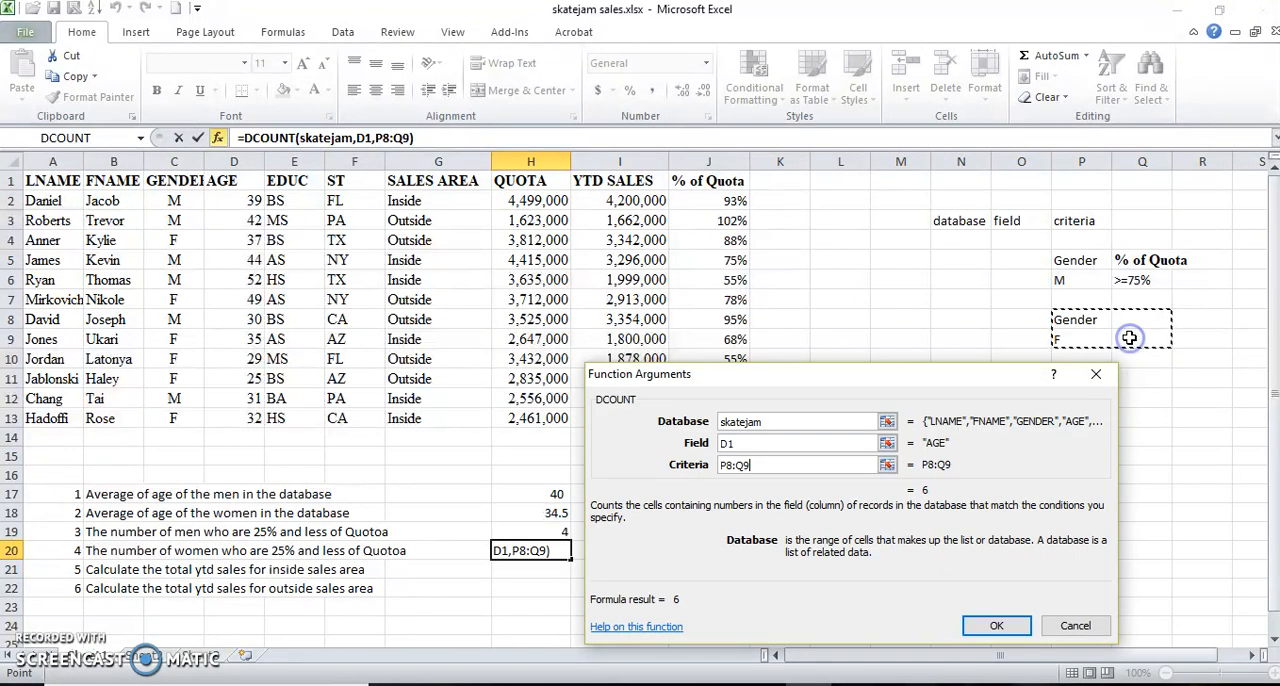
pyautogui.click(995, 627)
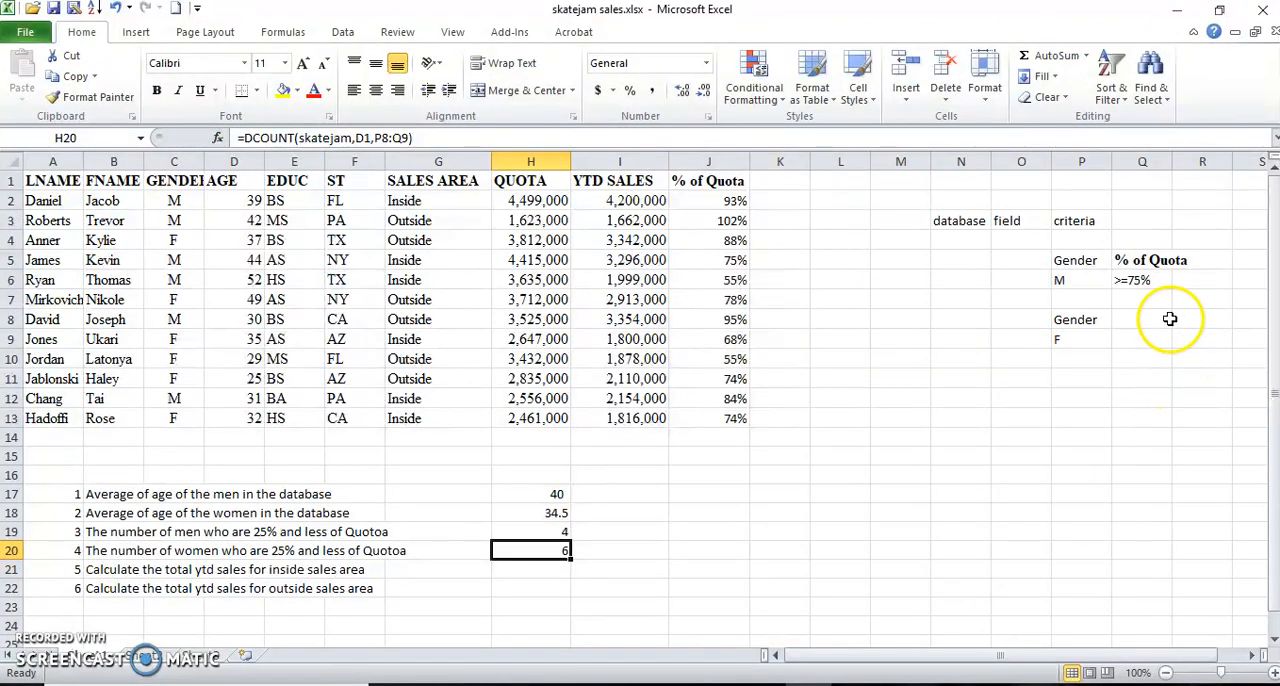
# Copy the % of Quota criterion from Q5:Q6 to Q8:Q9 for the women and check the count in H20.
pyautogui.moveTo(1150, 260); pyautogui.dragTo(1150, 274)
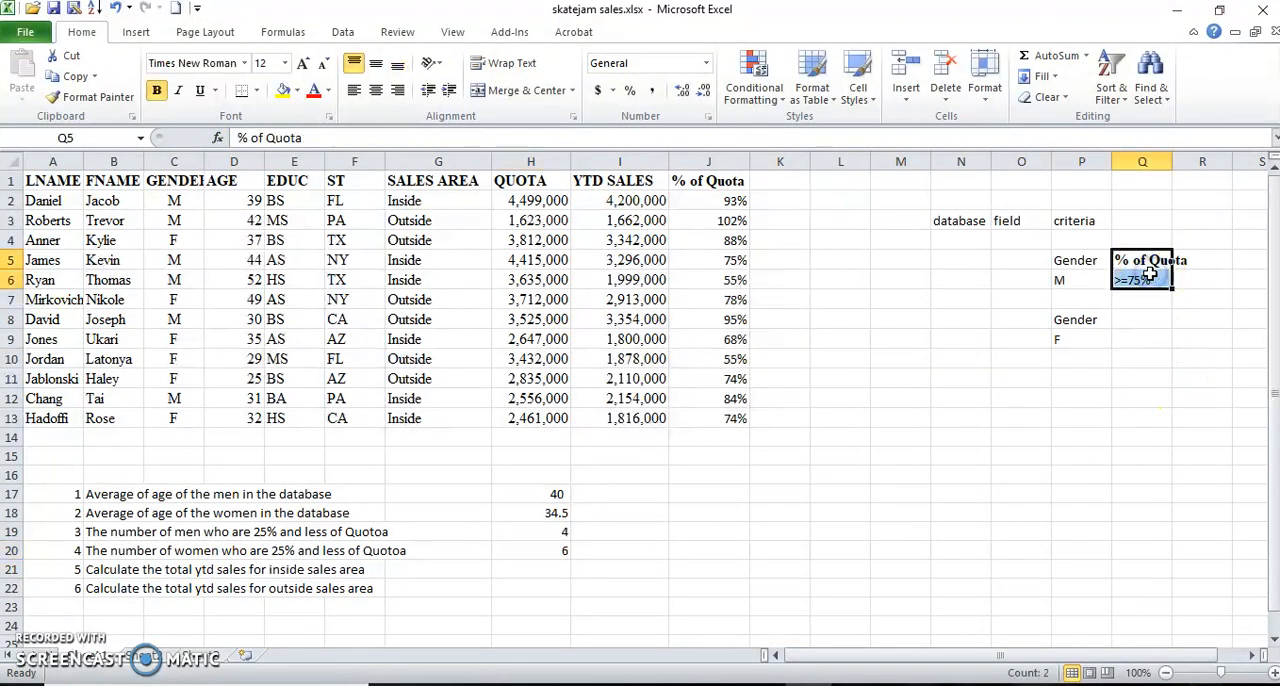
pyautogui.hotkey('ctrl', 'c')
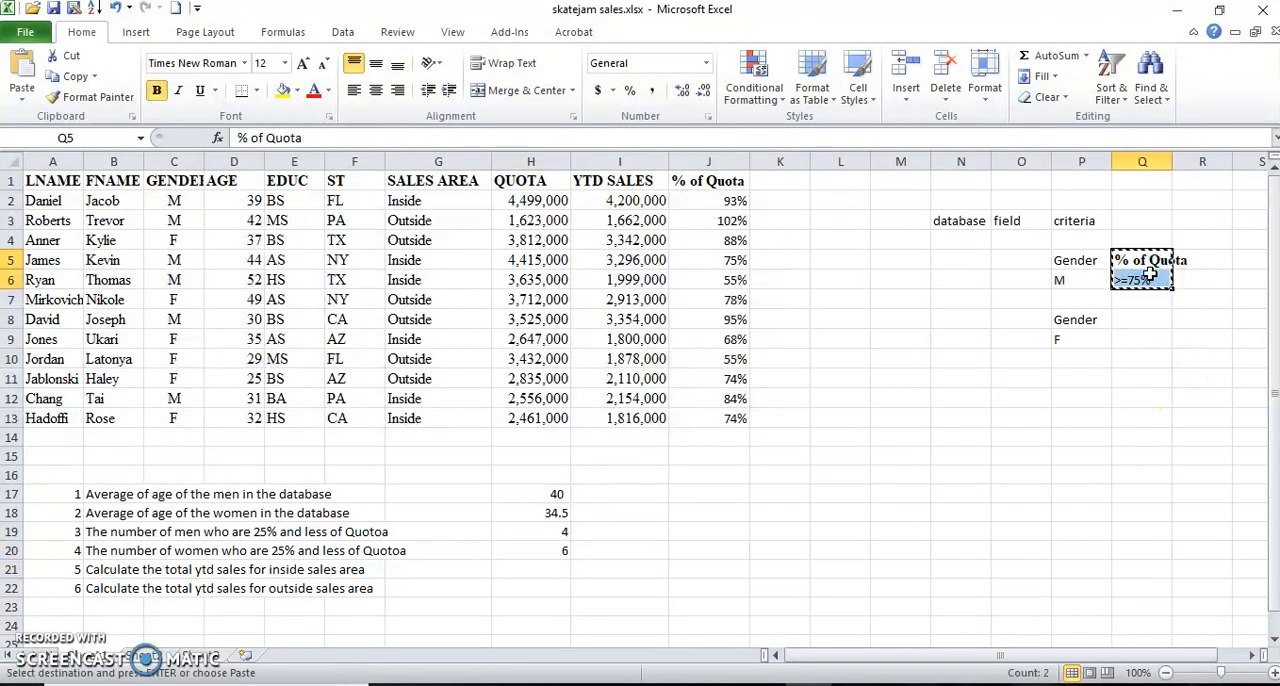
pyautogui.click(1147, 318)
pyautogui.press('Return')
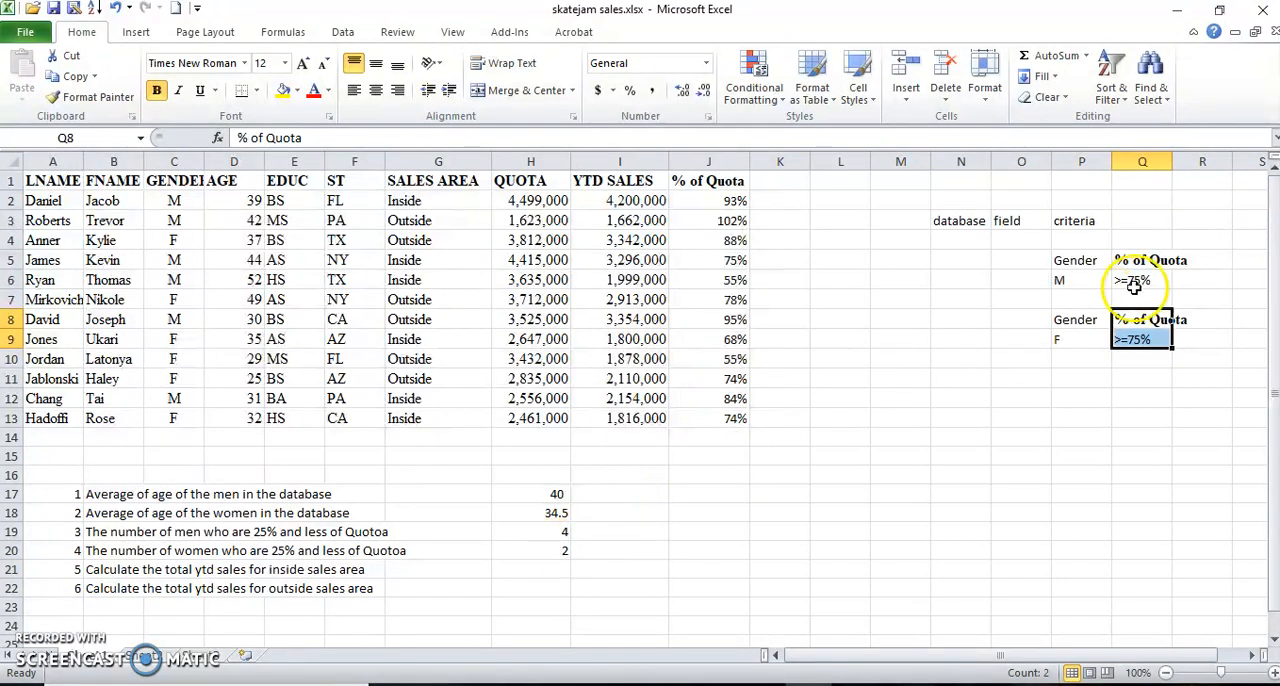
pyautogui.click(547, 548)
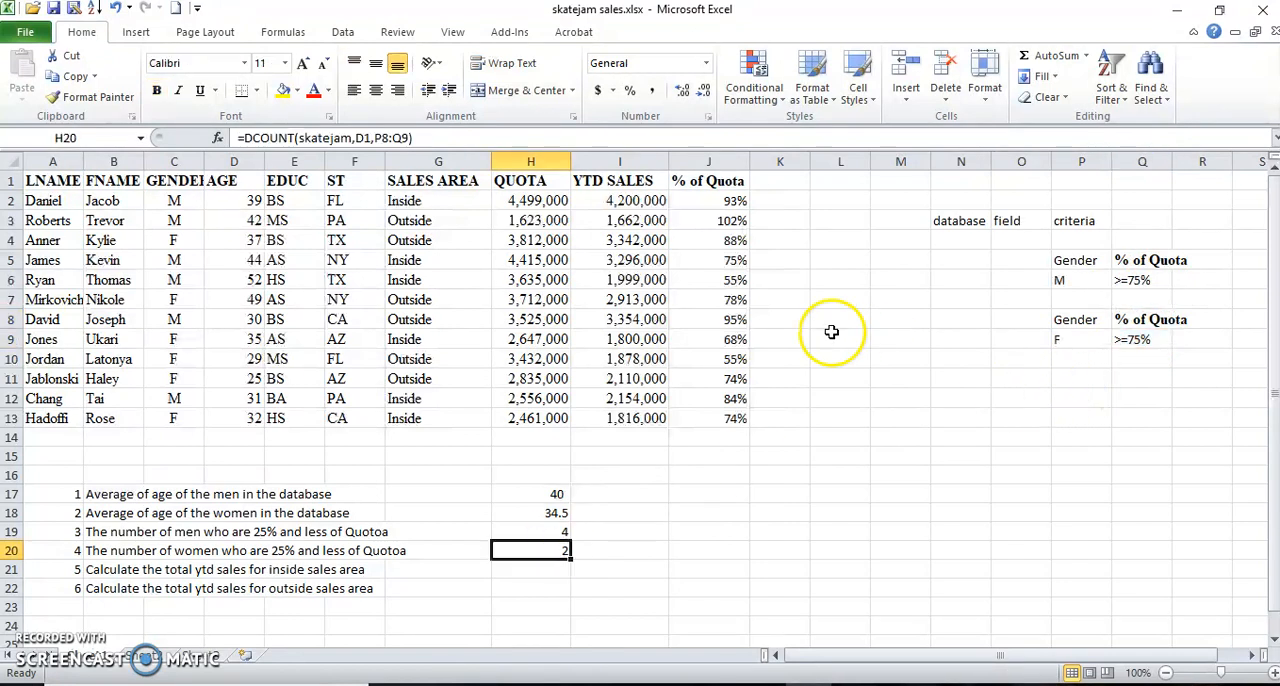
# Review the DCOUNT arguments of the formula in H20 against its criteria range, leaving the formula as it is.
pyautogui.click(217, 138)
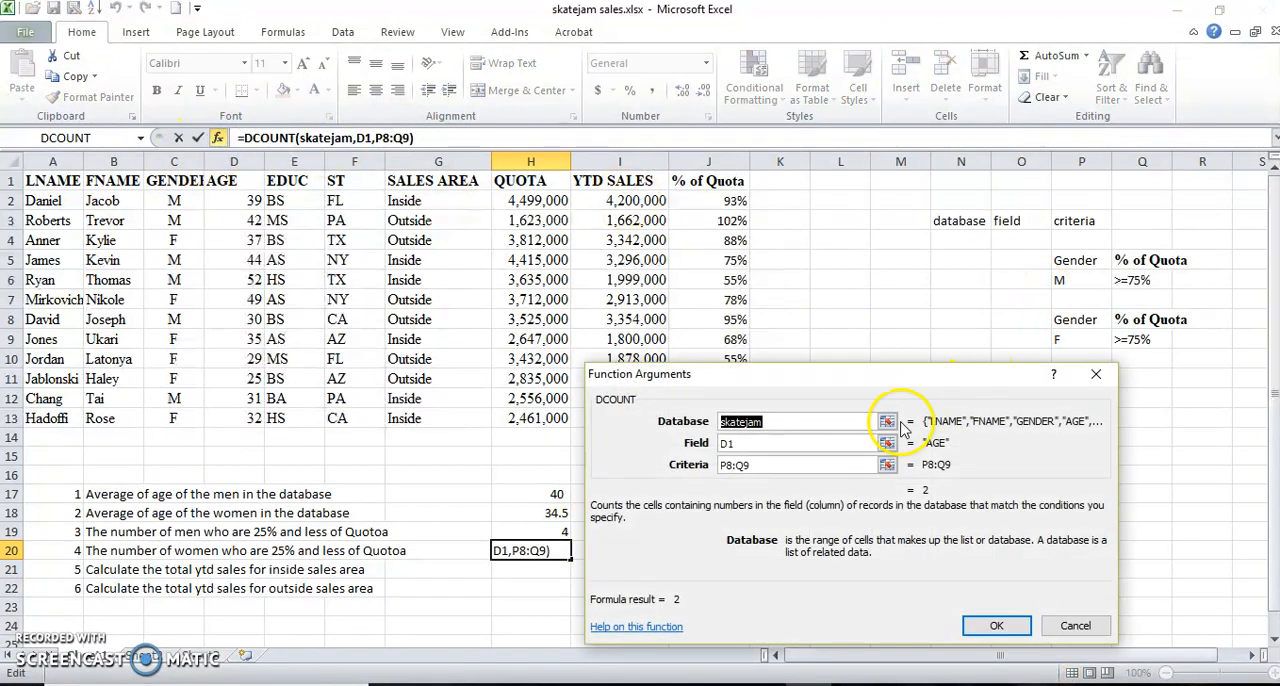
pyautogui.click(853, 463)
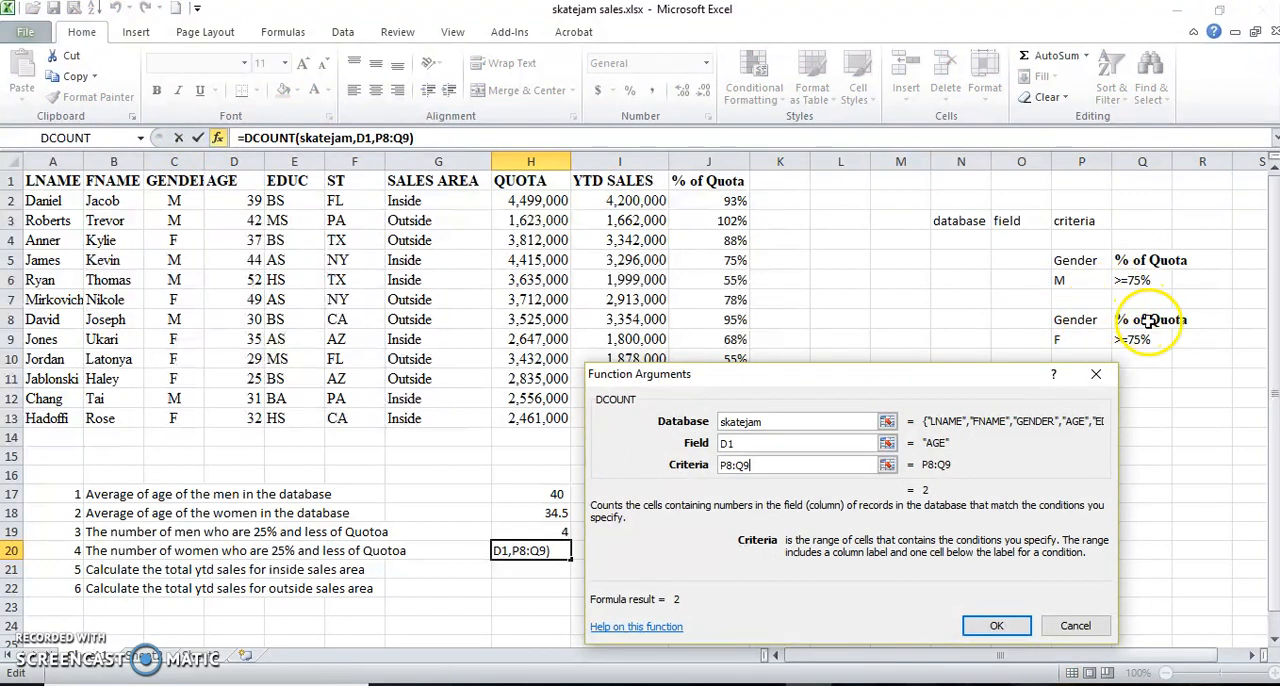
pyautogui.click(1065, 628)
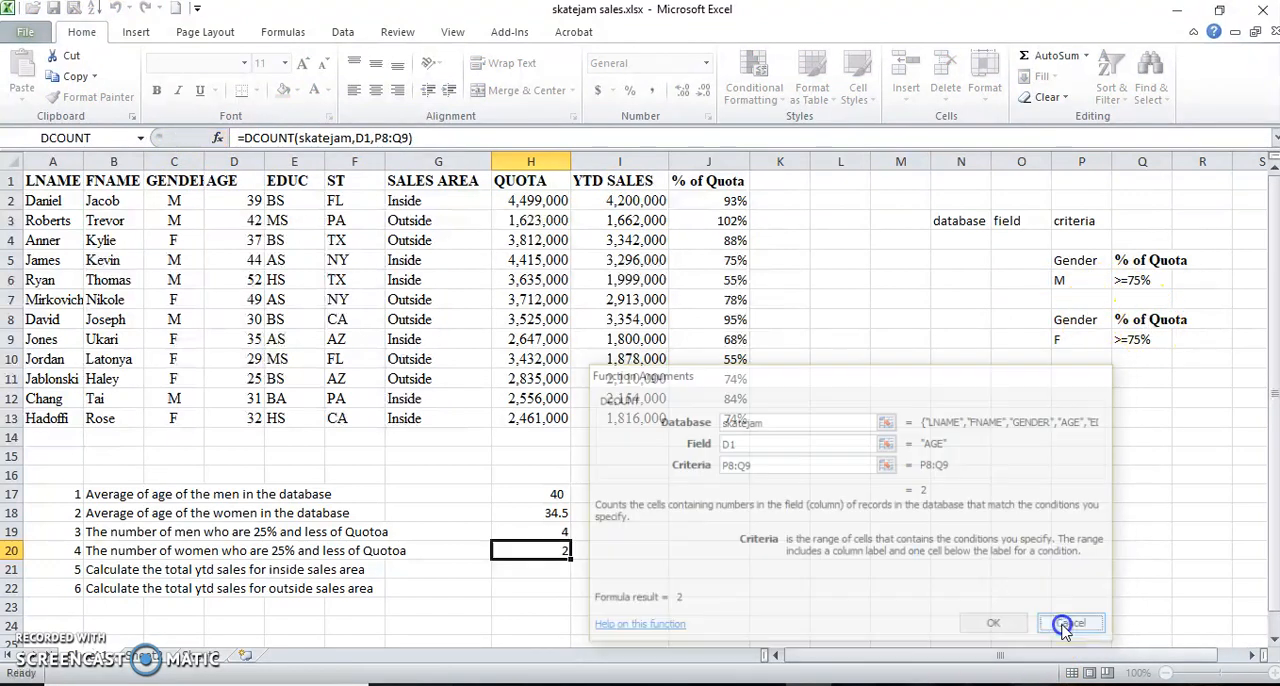
# Copy the SALES AREA header from G1 to P11 to start a new criteria range.
pyautogui.click(507, 577)
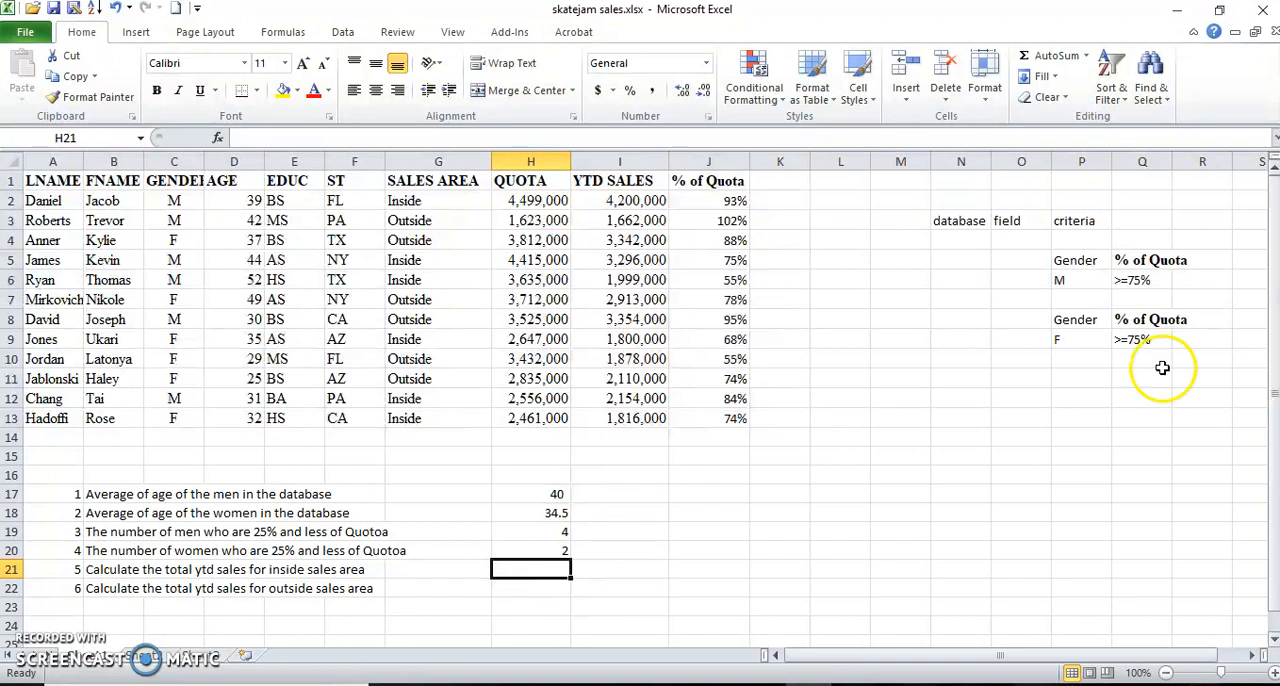
pyautogui.click(1080, 398)
pyautogui.rightClick(1078, 400)
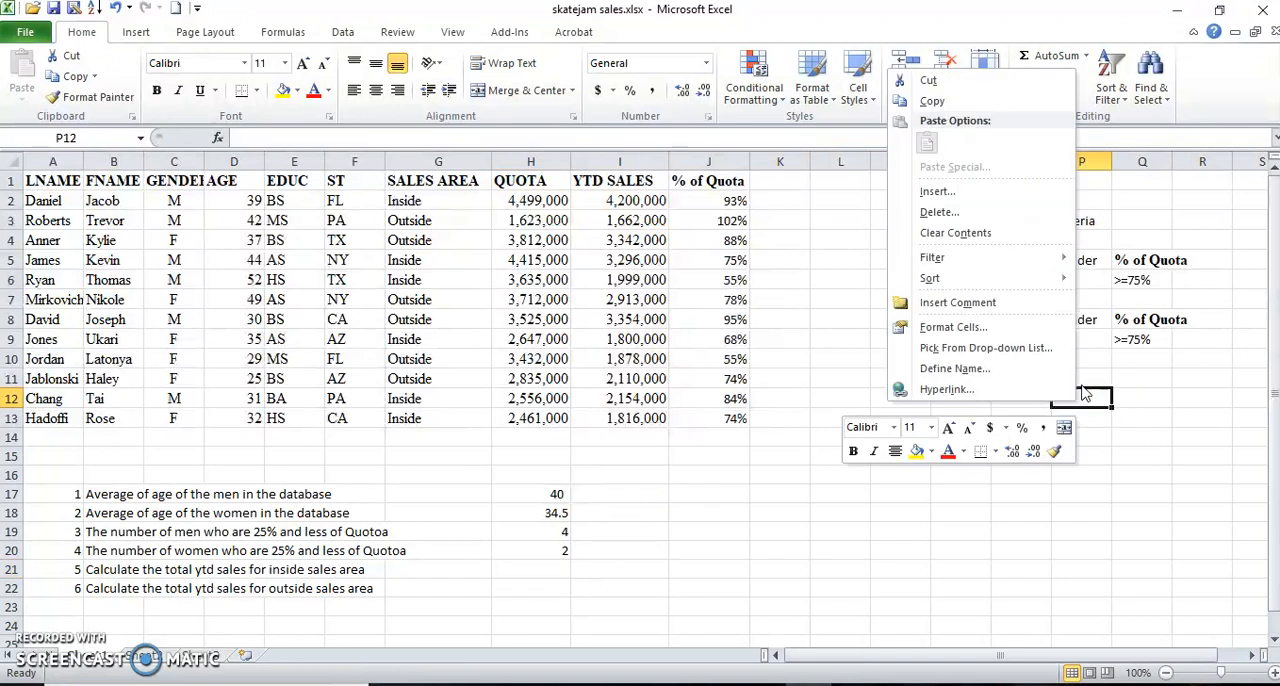
pyautogui.click(1080, 380)
pyautogui.click(1080, 379)
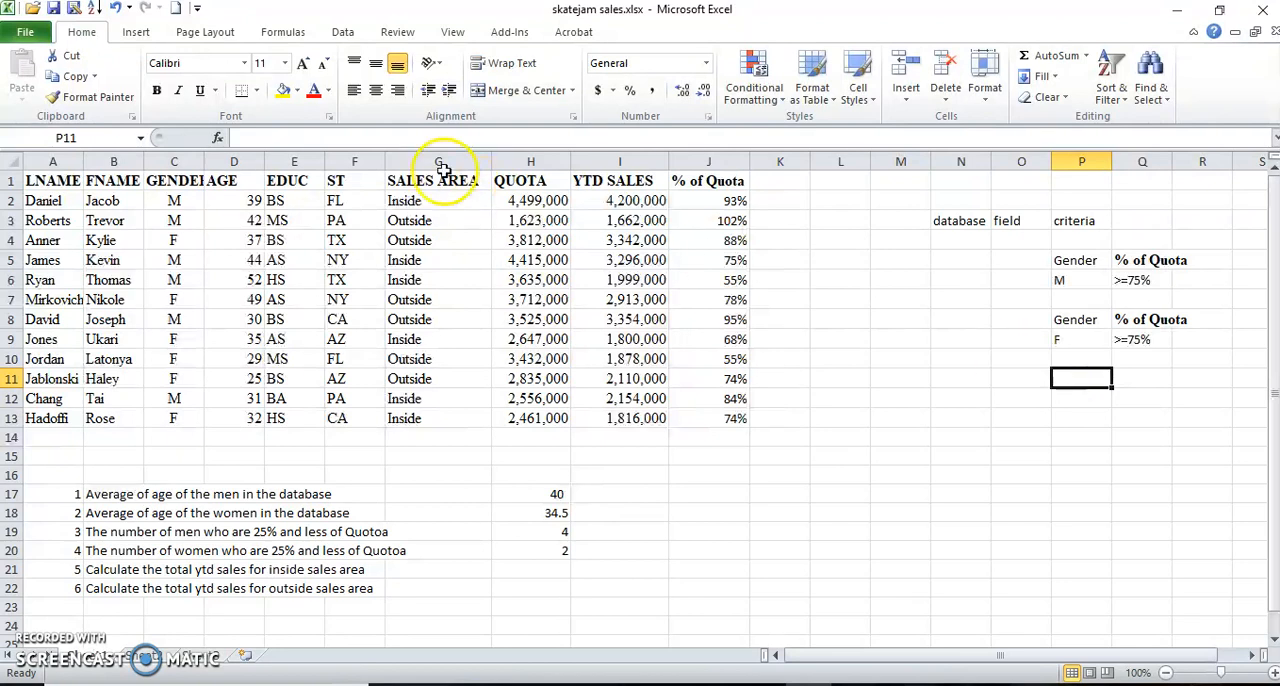
pyautogui.click(440, 177)
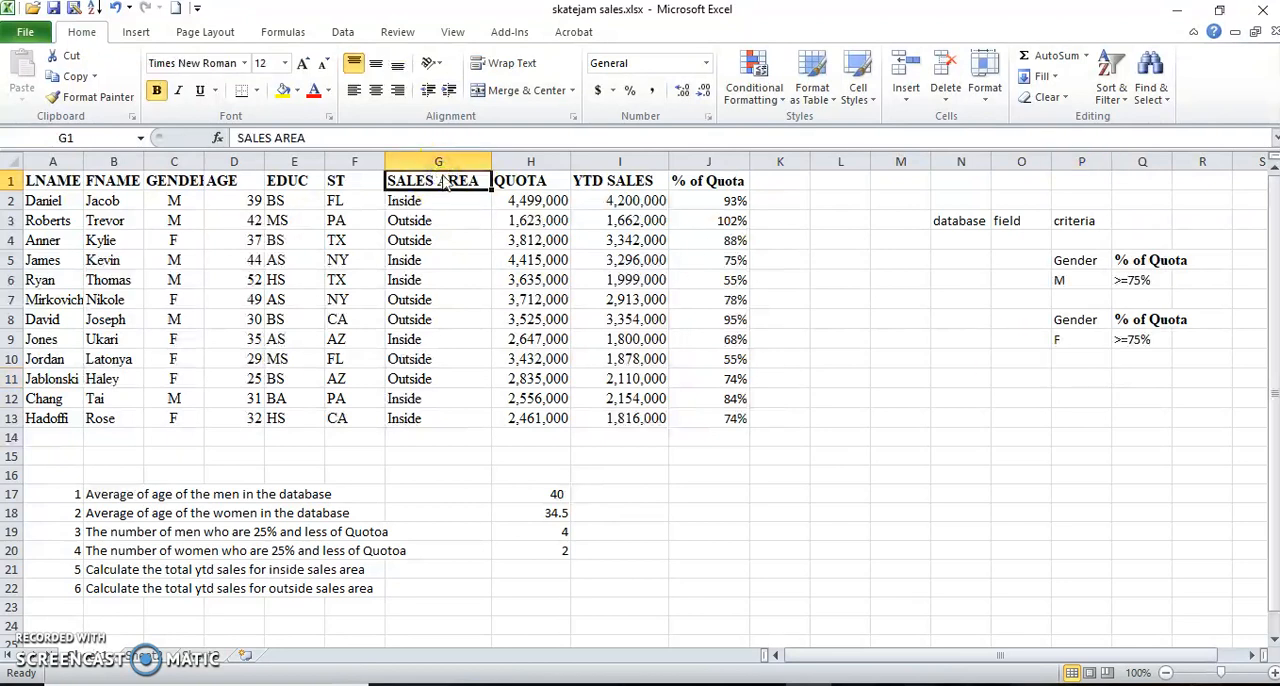
pyautogui.hotkey('ctrl', 'c')
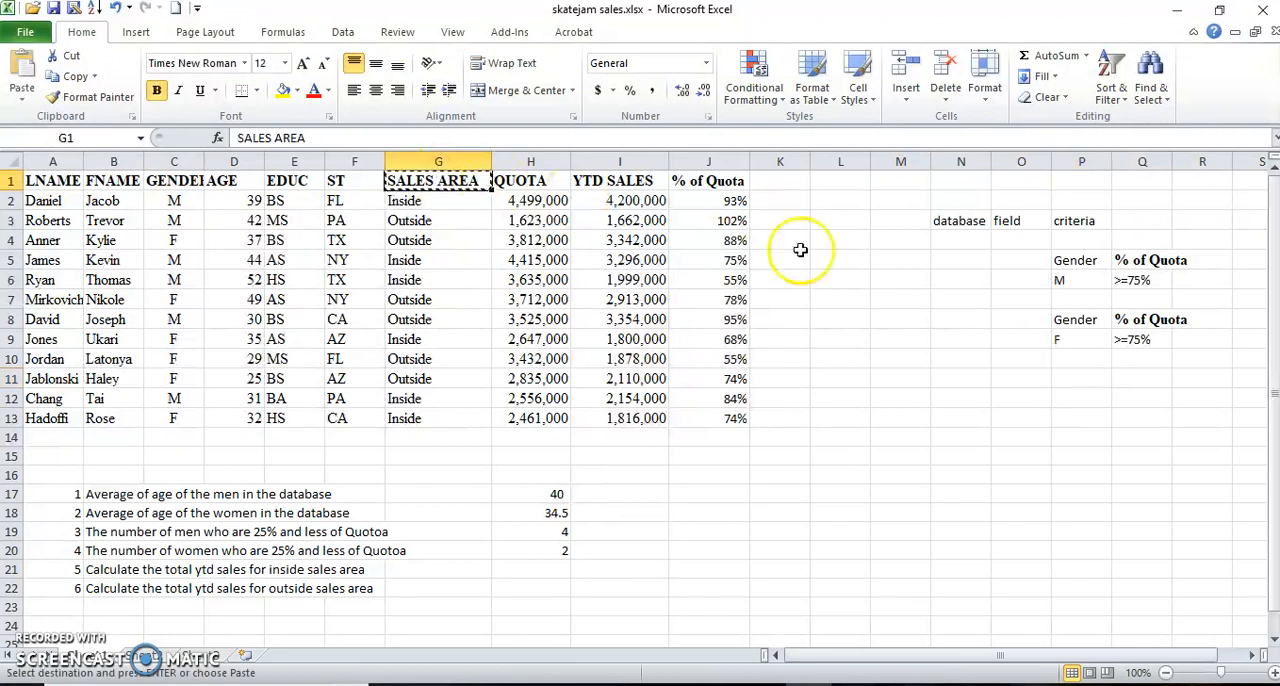
pyautogui.click(1086, 382)
pyautogui.press('Return')
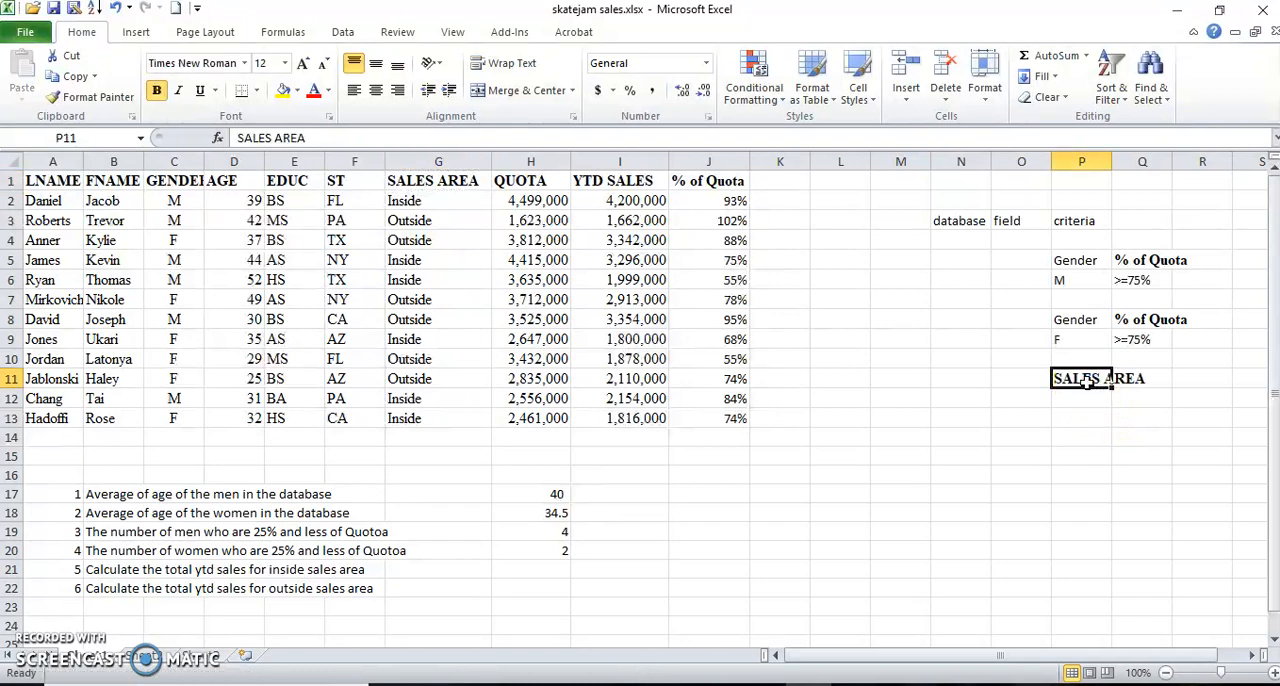
# Enter the criterion Inside in P12 under the SALES AREA header.
pyautogui.click(1086, 402)
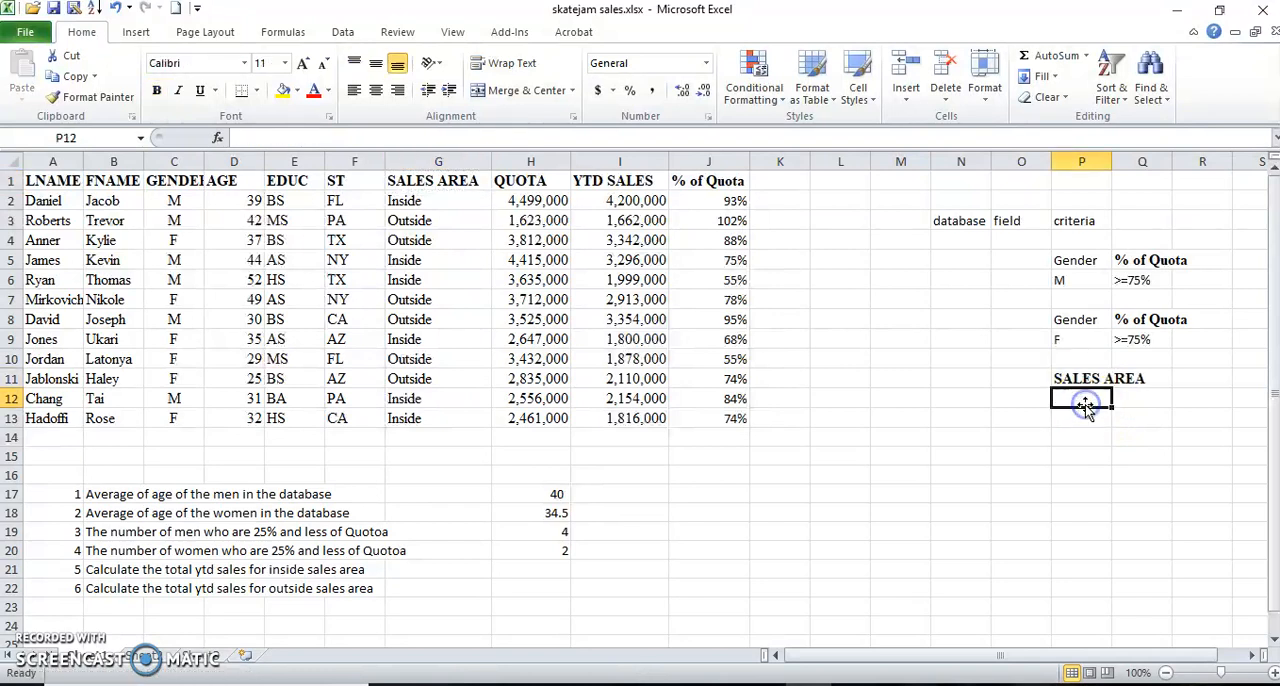
pyautogui.write('I')
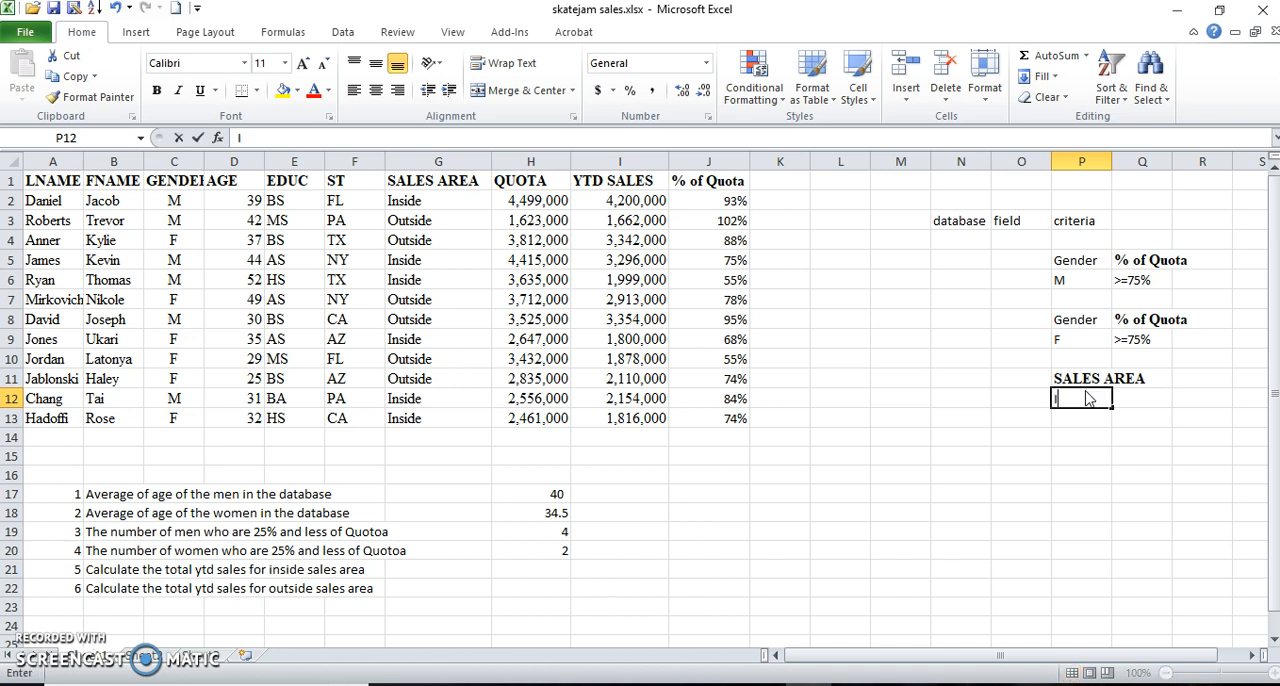
pyautogui.write('nside')
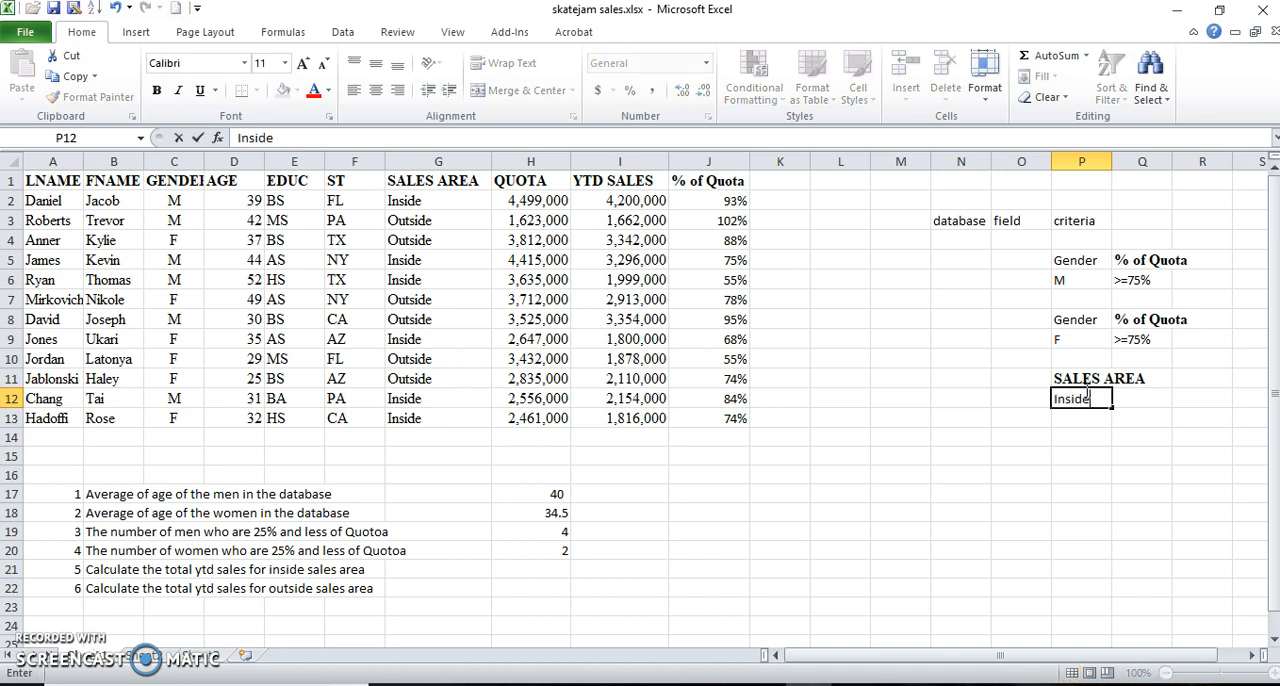
pyautogui.press('Return')
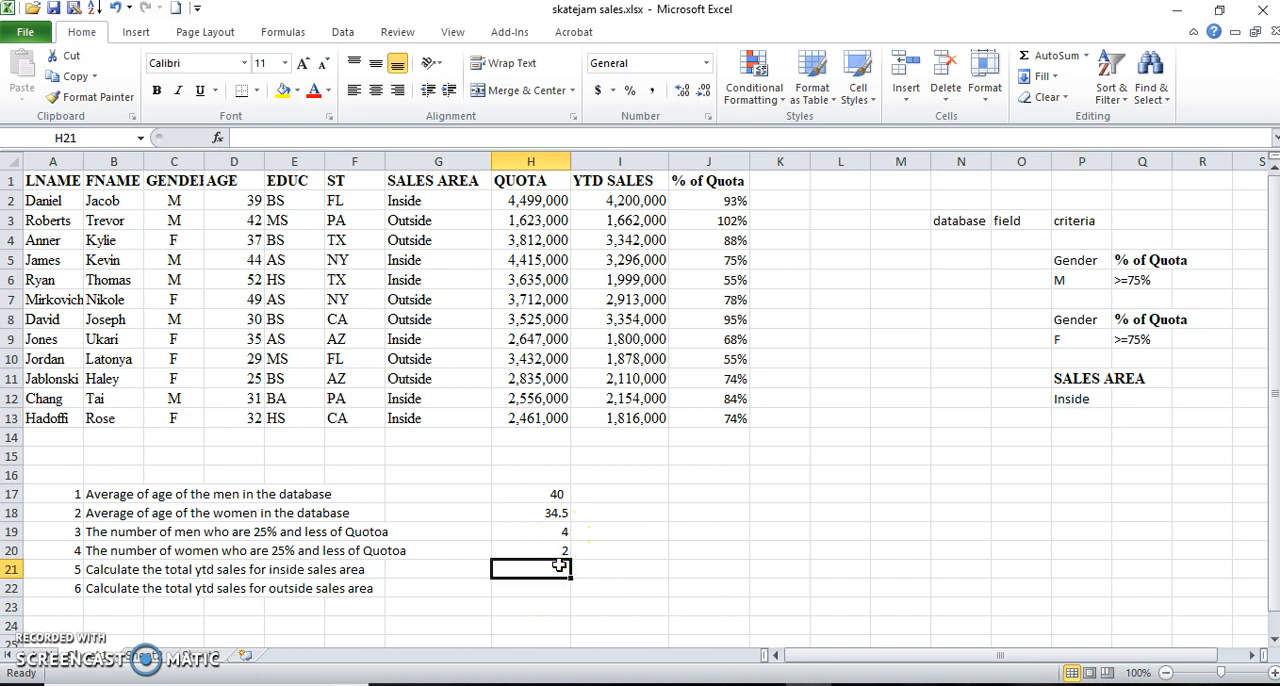
# Insert the DSUM function in H21 for the inside sales total, with skatejam as its database.
pyautogui.click(219, 137)
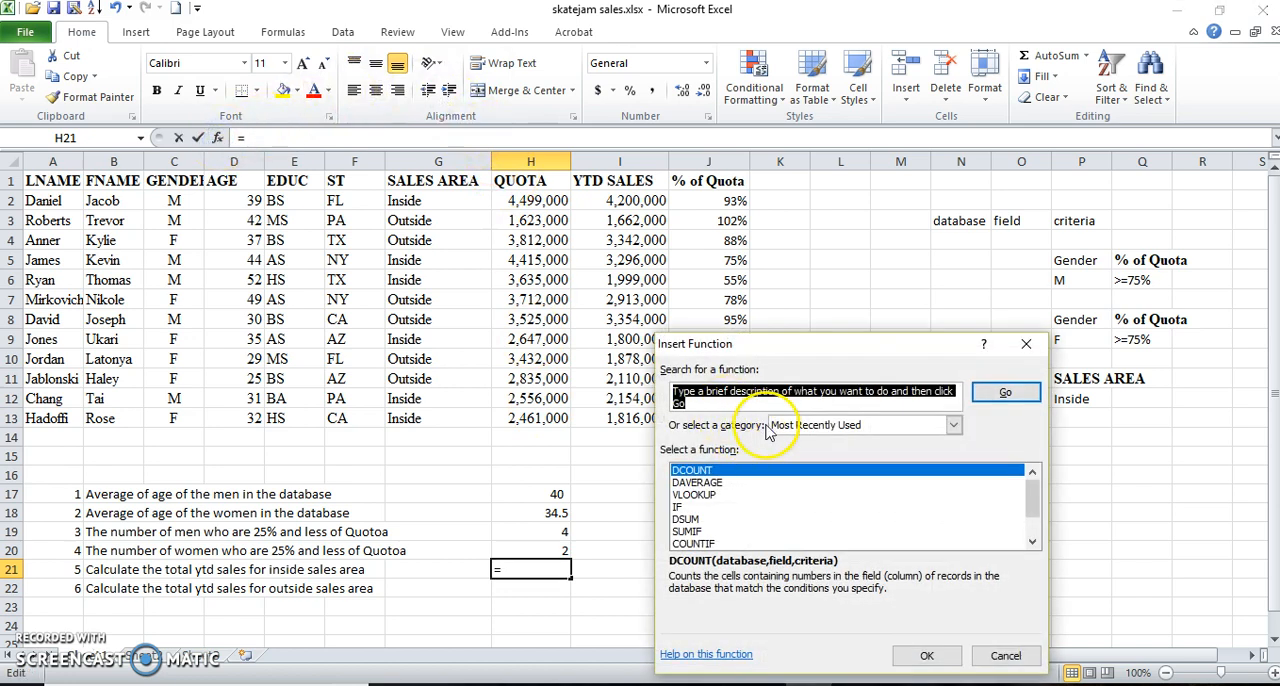
pyautogui.click(700, 519)
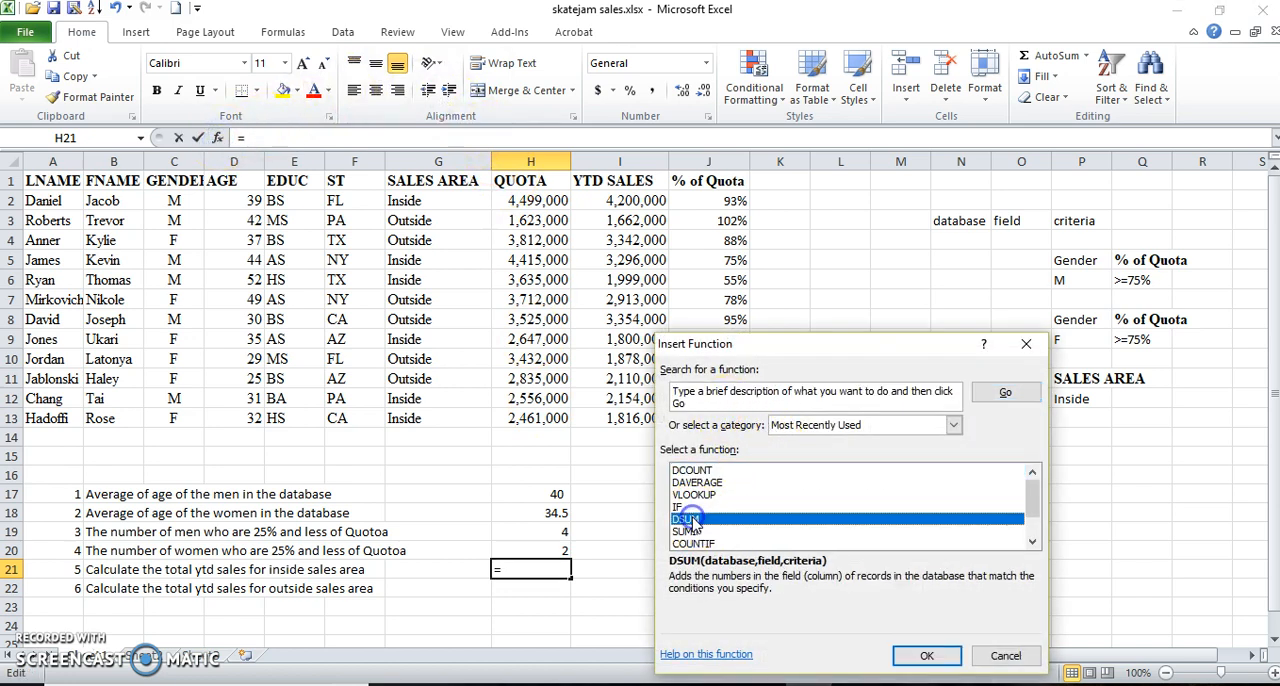
pyautogui.click(925, 668)
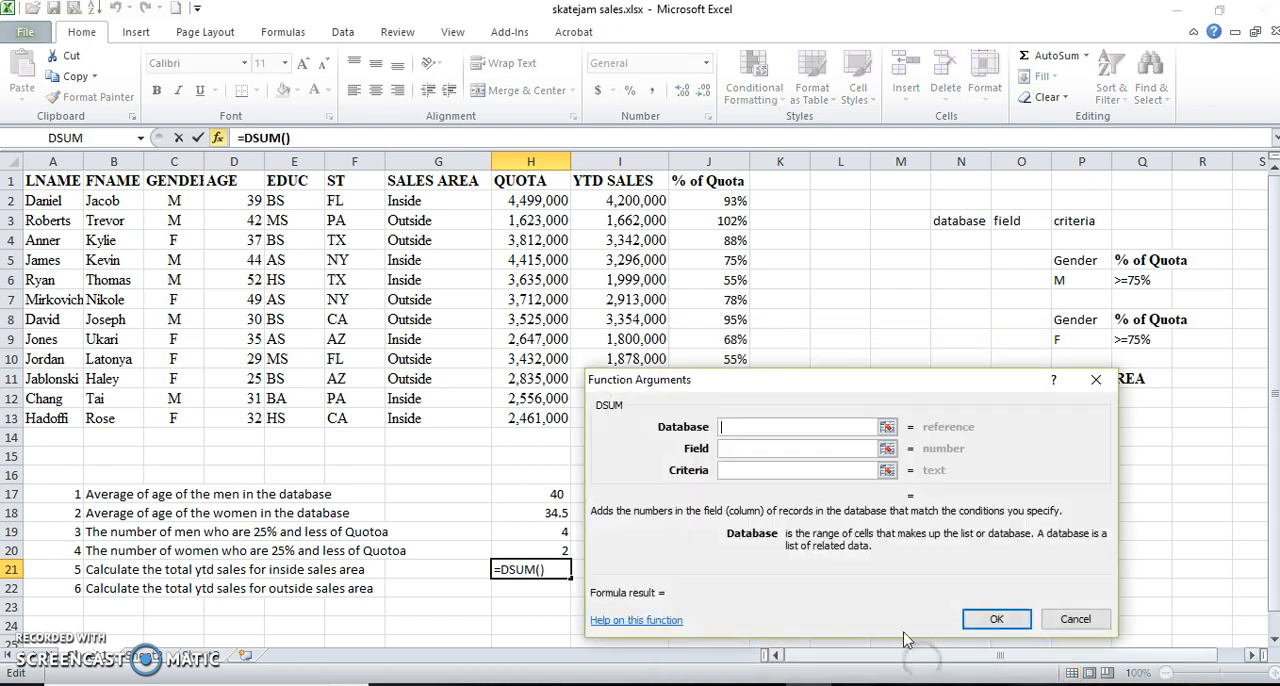
pyautogui.write('skateja')
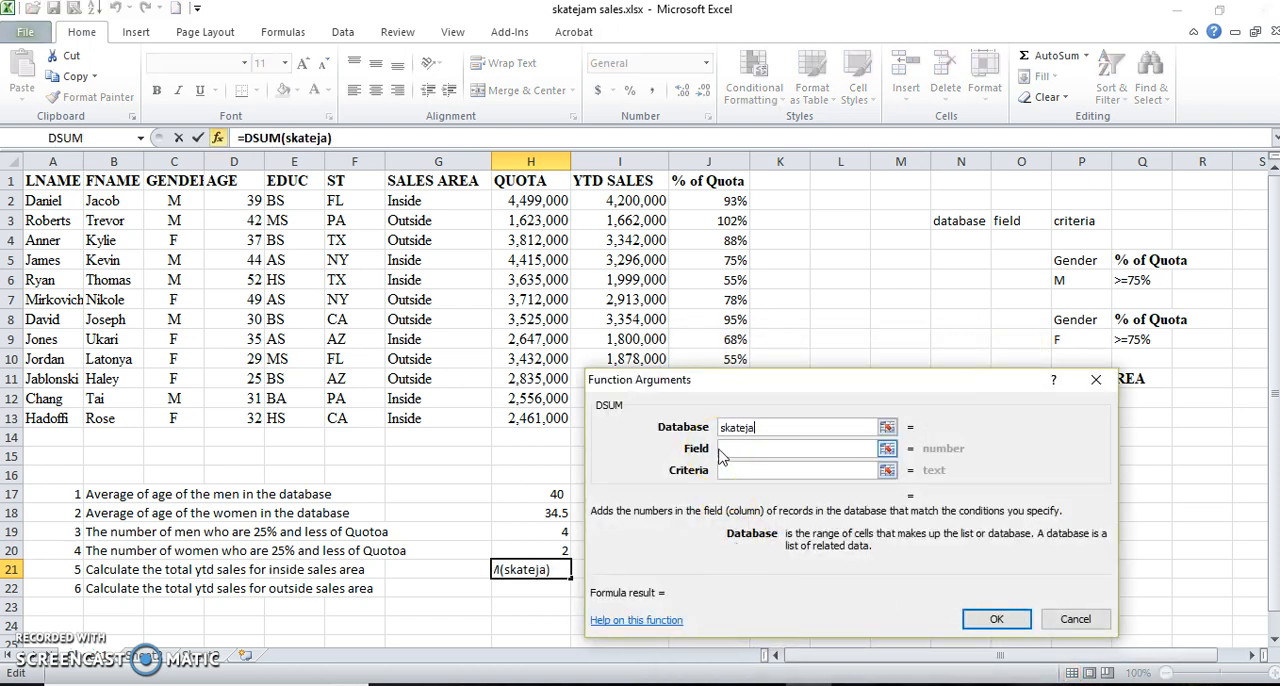
pyautogui.write('m')
# Complete the DSUM in H21 with the YTD SALES header I1 as field and P11:P12 as criteria.
pyautogui.click(724, 449)
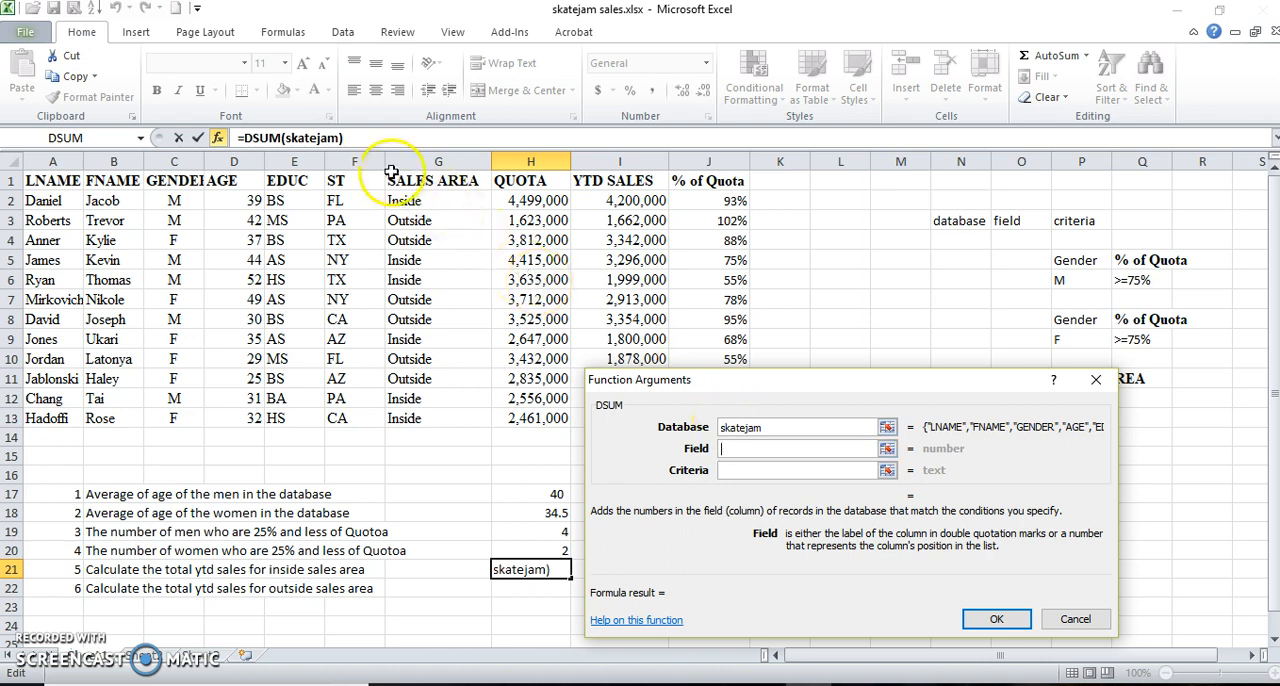
pyautogui.click(609, 181)
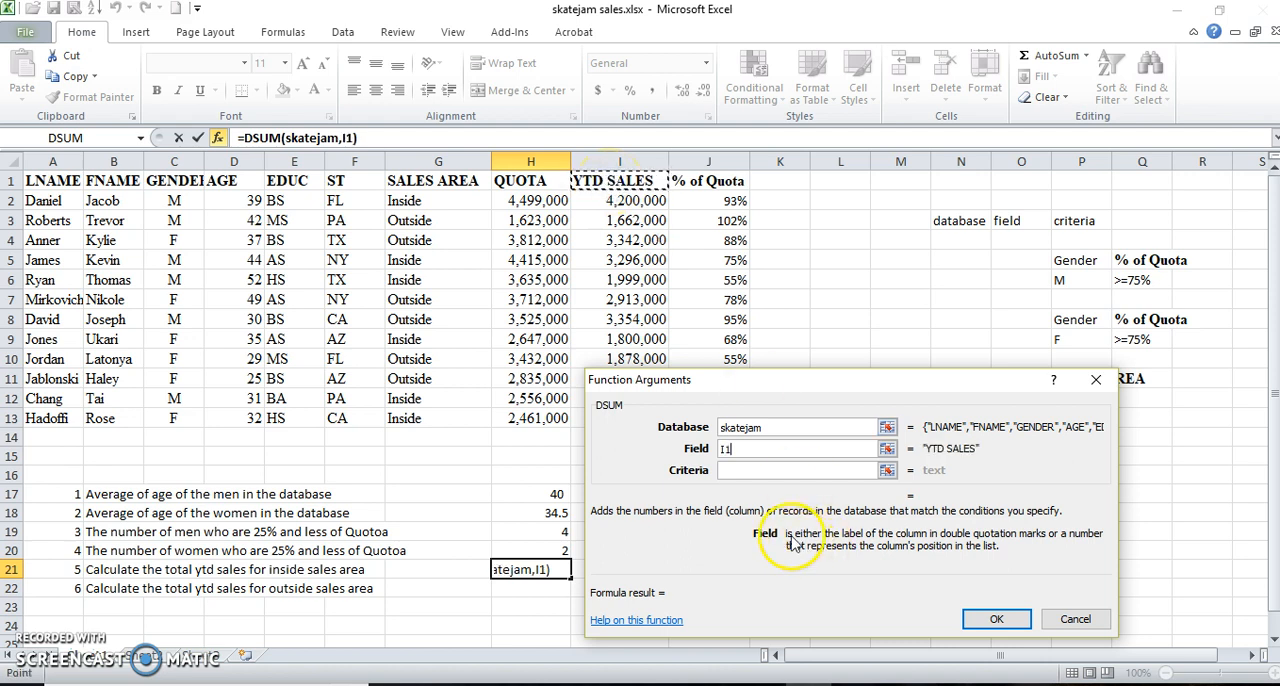
pyautogui.click(760, 471)
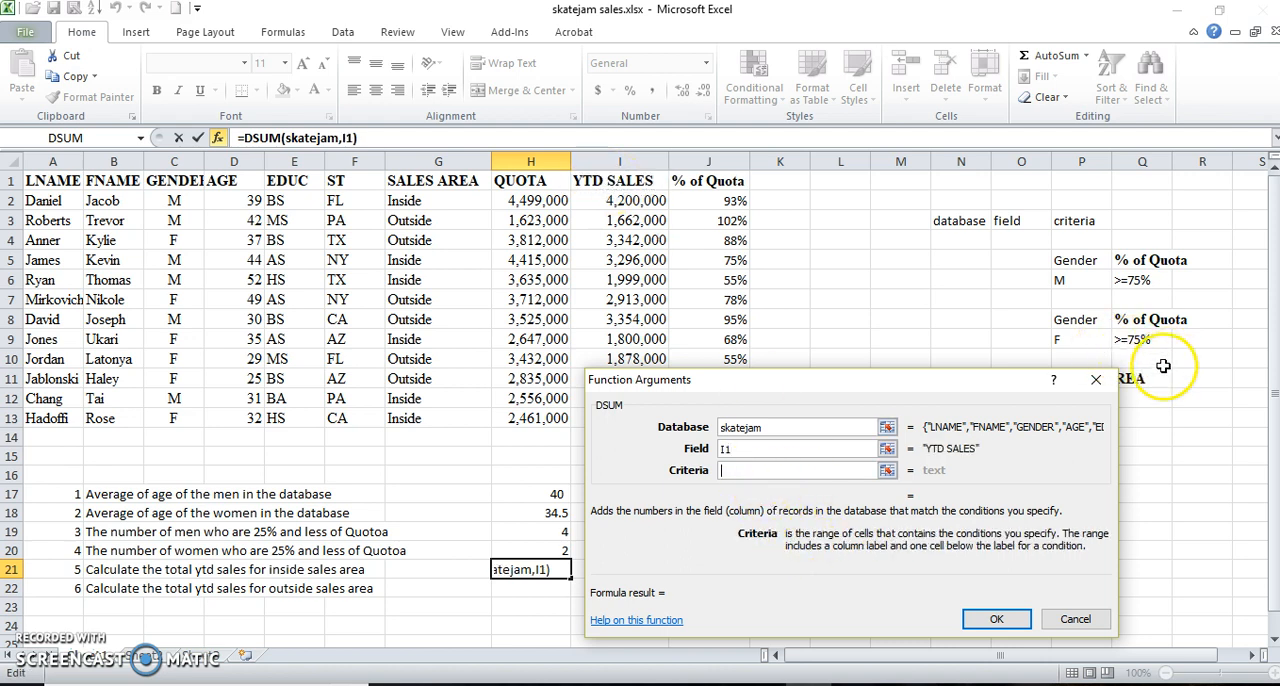
pyautogui.moveTo(1009, 384); pyautogui.dragTo(888, 375)
pyautogui.moveTo(1080, 378); pyautogui.dragTo(1086, 399)
pyautogui.click(875, 610)
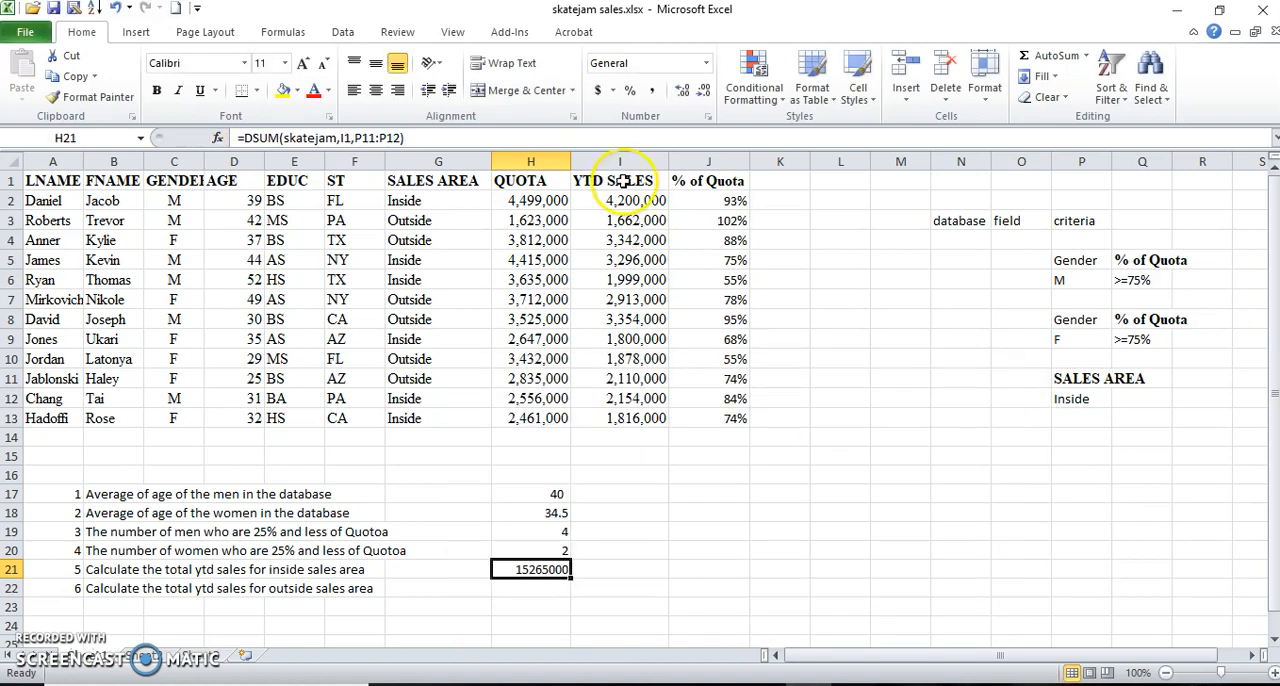
# Apply the comma number style to H21 and widen column H so the total fits.
pyautogui.click(650, 100)
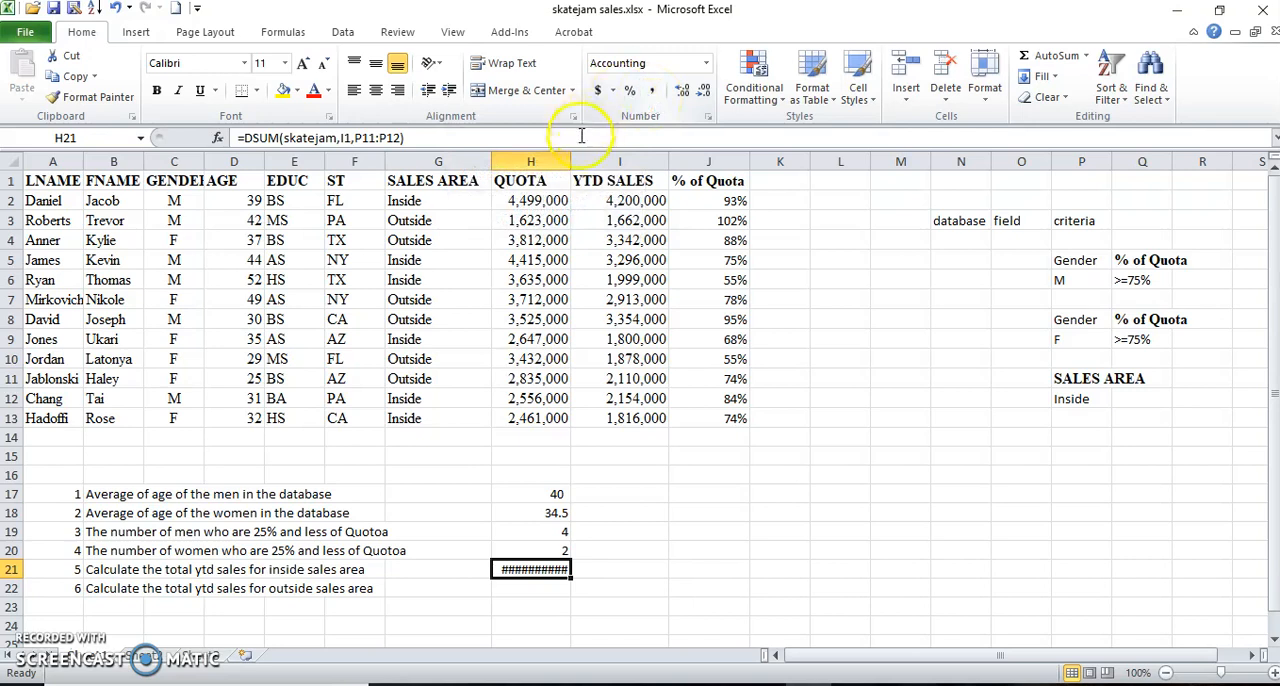
pyautogui.moveTo(568, 155); pyautogui.dragTo(587, 160)
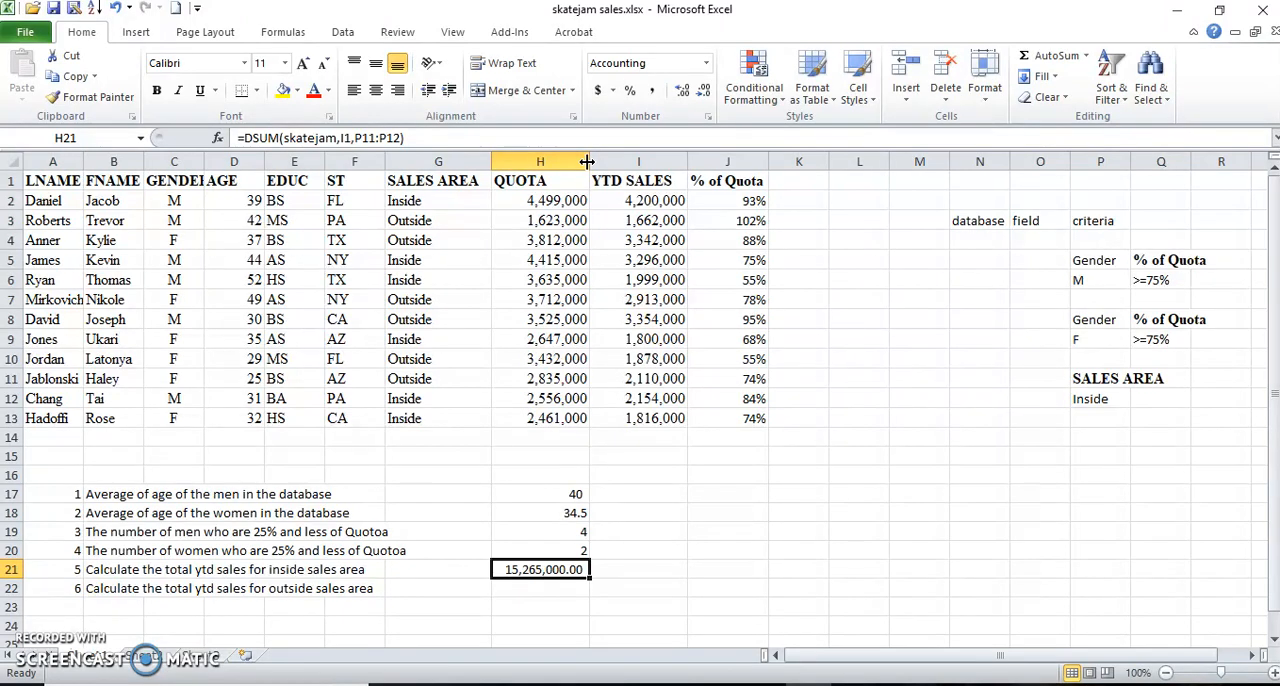
# Copy the SALES AREA criteria from P11:P12 to P14:P15 and change the criterion in P15 to outside.
pyautogui.moveTo(1057, 377); pyautogui.dragTo(1082, 405)
pyautogui.hotkey('ctrl', 'c')
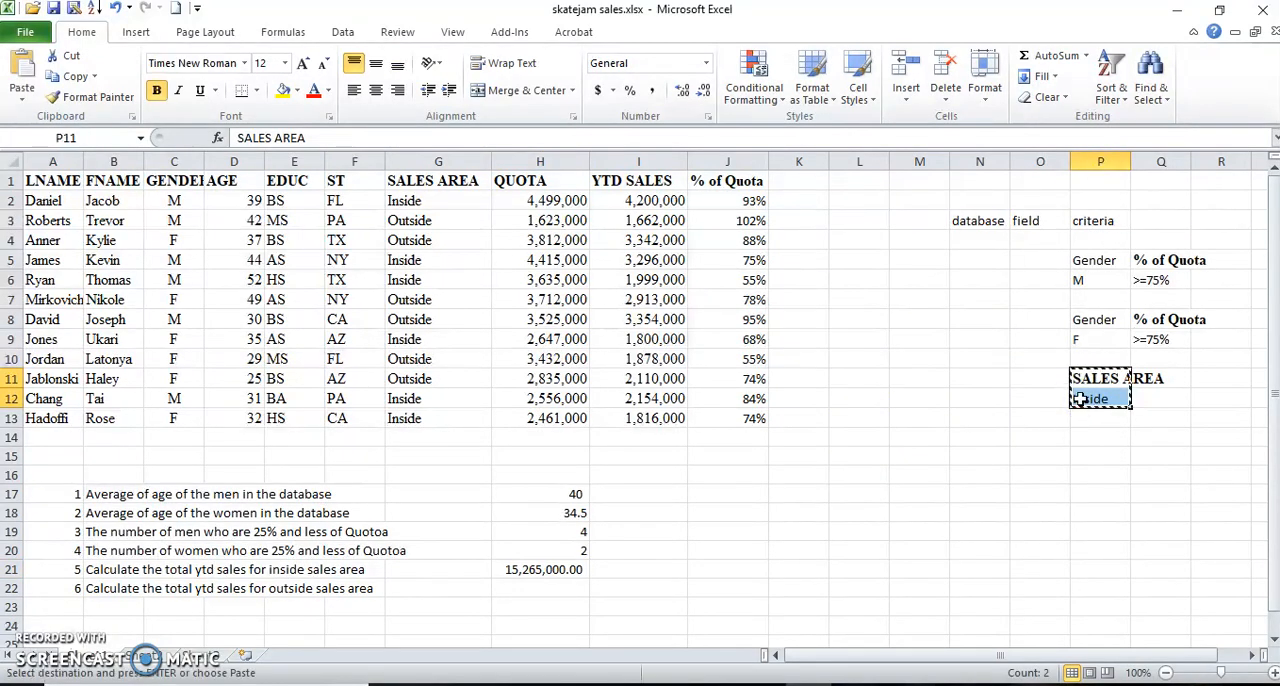
pyautogui.click(1101, 434)
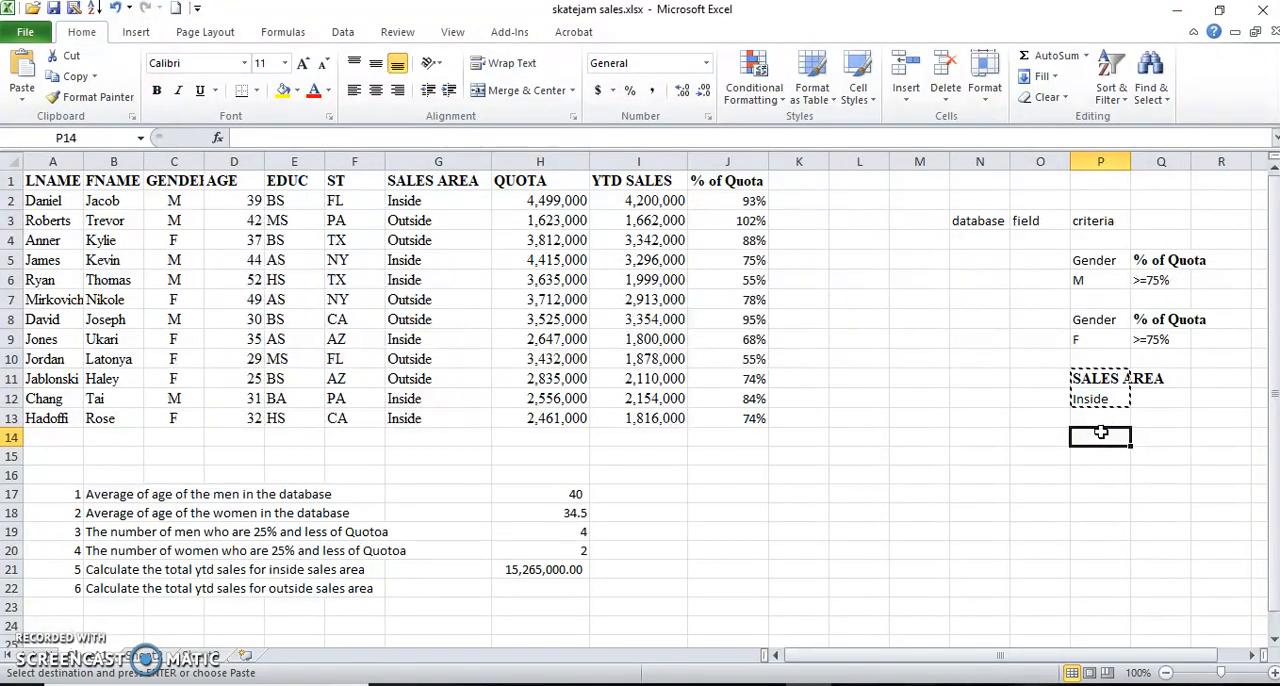
pyautogui.press('Return')
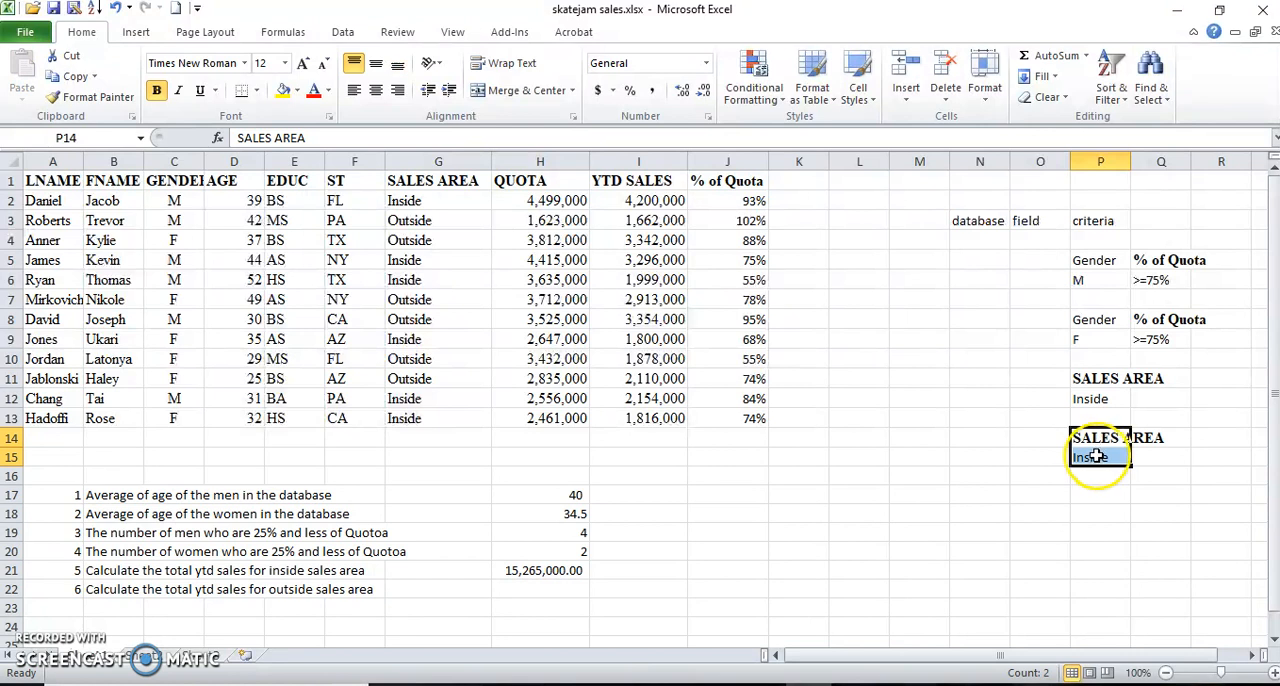
pyautogui.click(1094, 456)
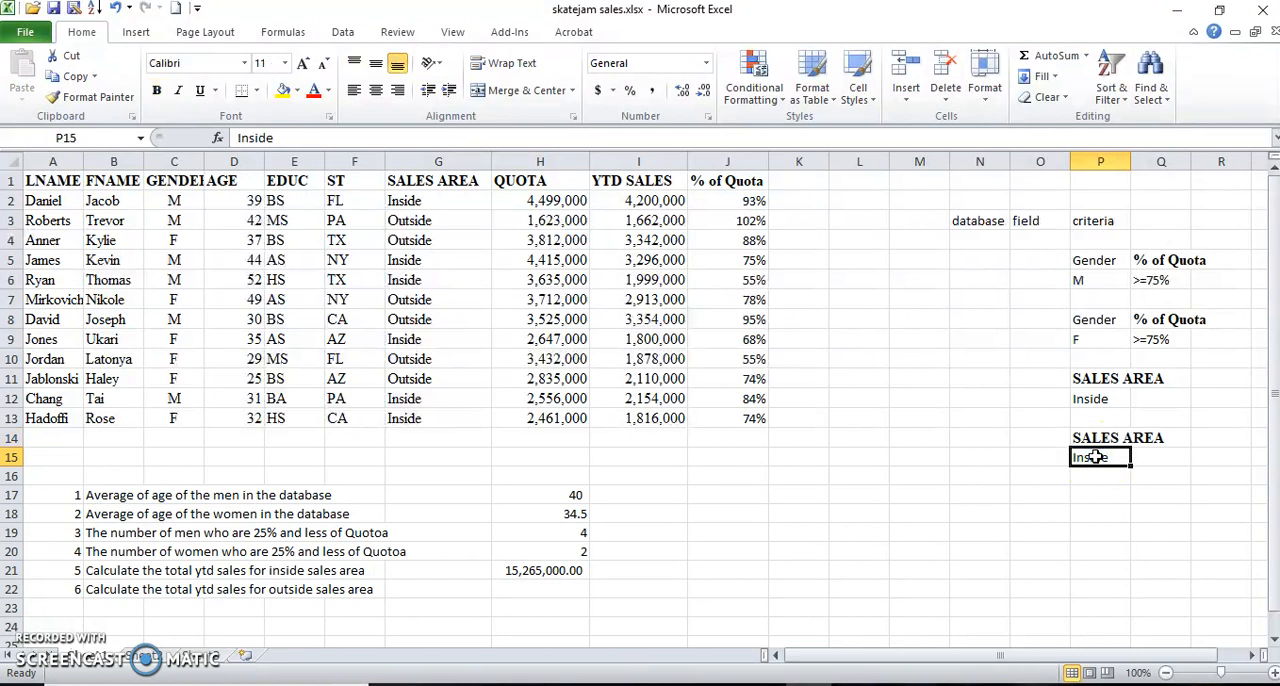
pyautogui.write('outside')
pyautogui.press('Return')
# Insert the DSUM function in H22 for the outside sales total, with skatejam as its database.
pyautogui.click(510, 592)
pyautogui.write('=')
pyautogui.press('Escape')
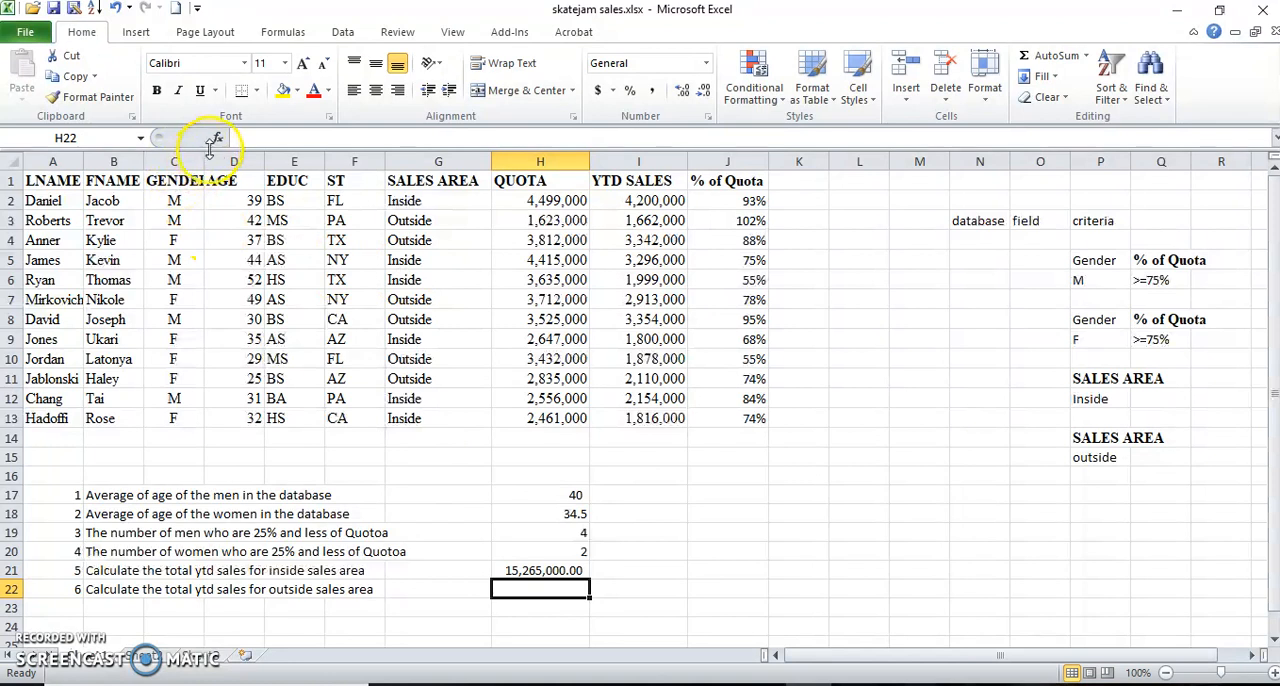
pyautogui.click(216, 138)
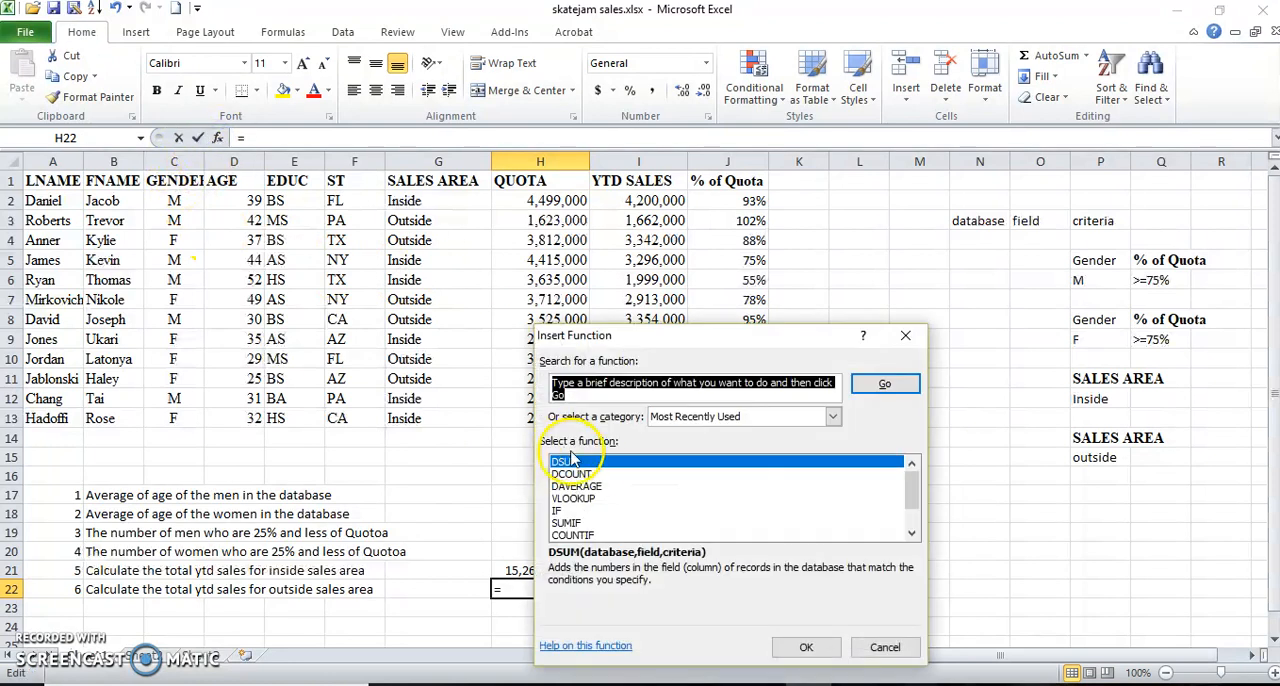
pyautogui.click(810, 645)
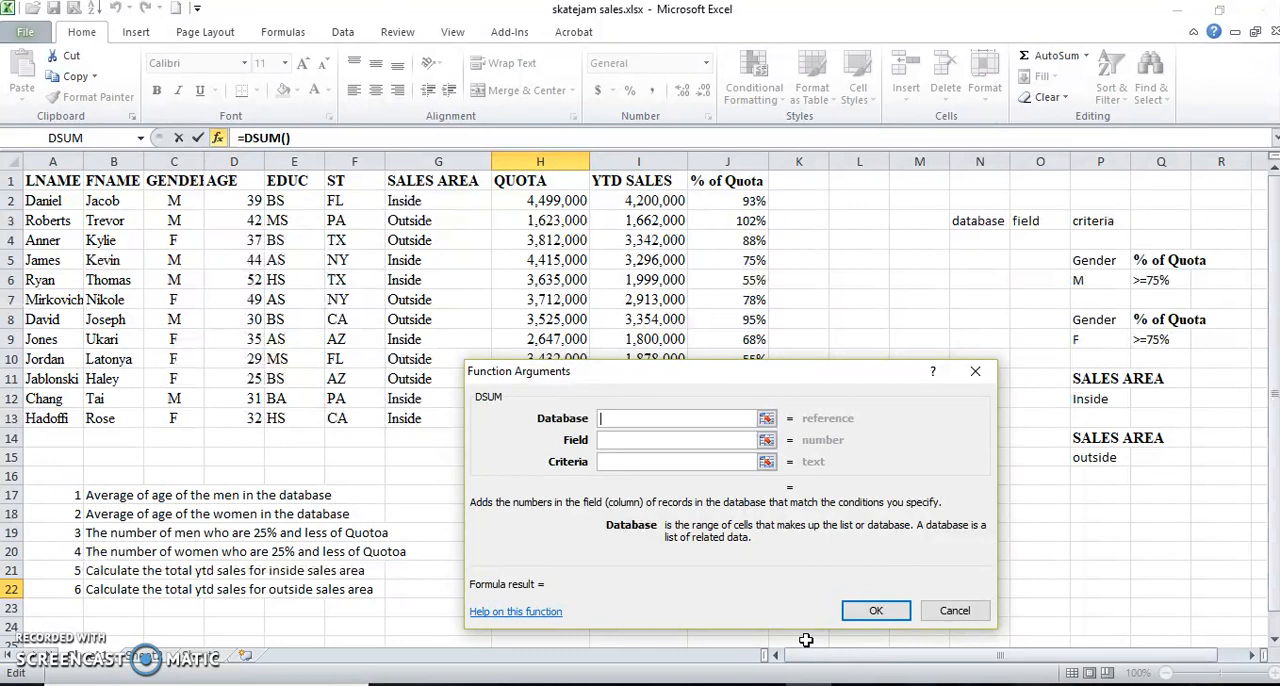
pyautogui.write('skatejam')
pyautogui.press('Tab')
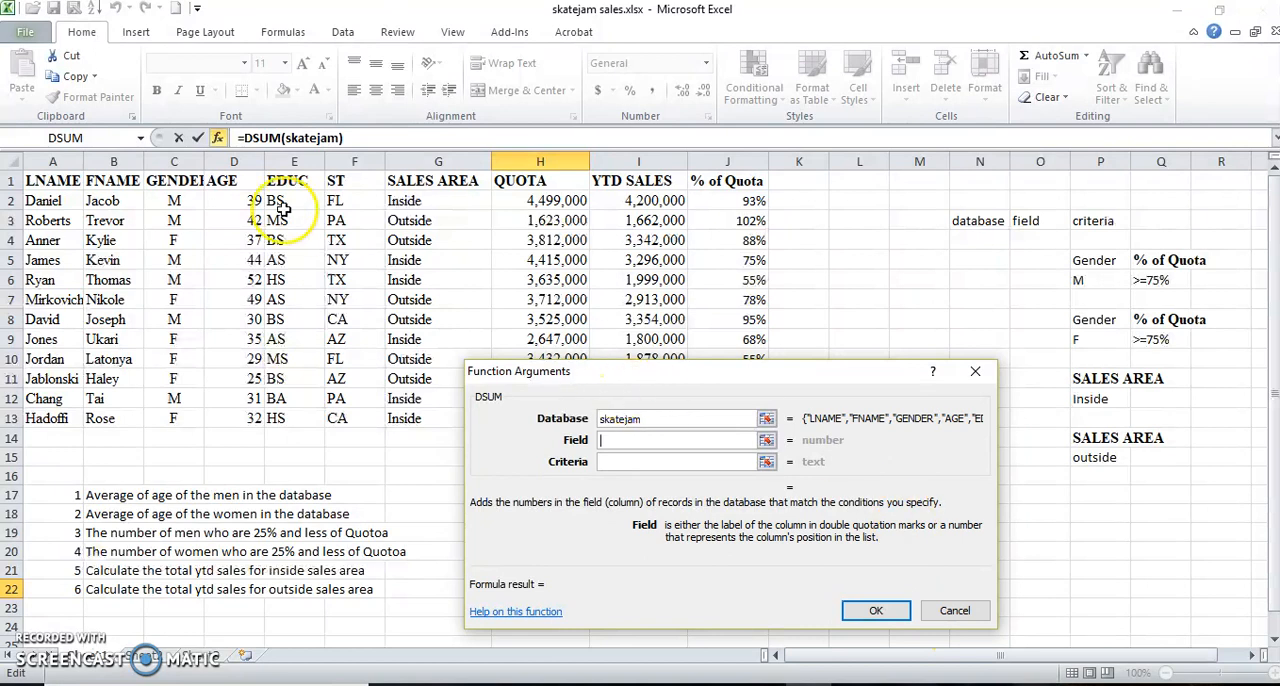
# Complete the DSUM in H22 with field I1 and criteria P14:P15, and apply the comma number style to the cell.
pyautogui.click(645, 187)
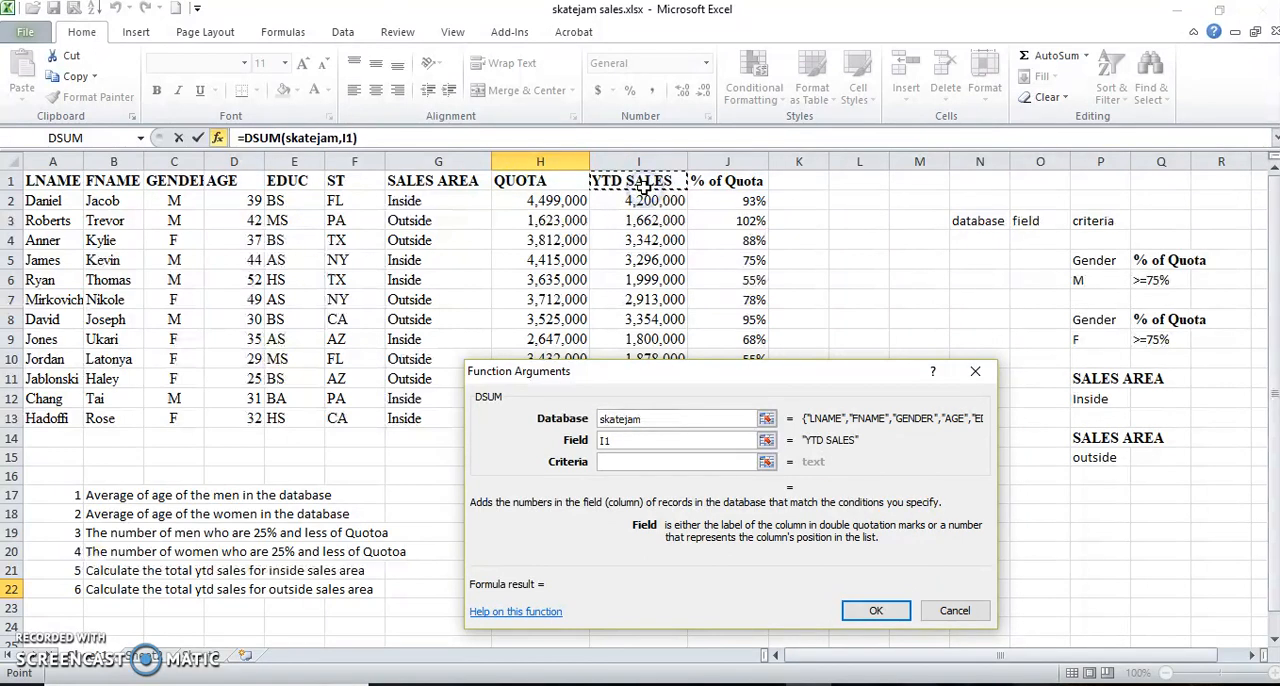
pyautogui.click(634, 461)
pyautogui.moveTo(1078, 437); pyautogui.dragTo(1085, 458)
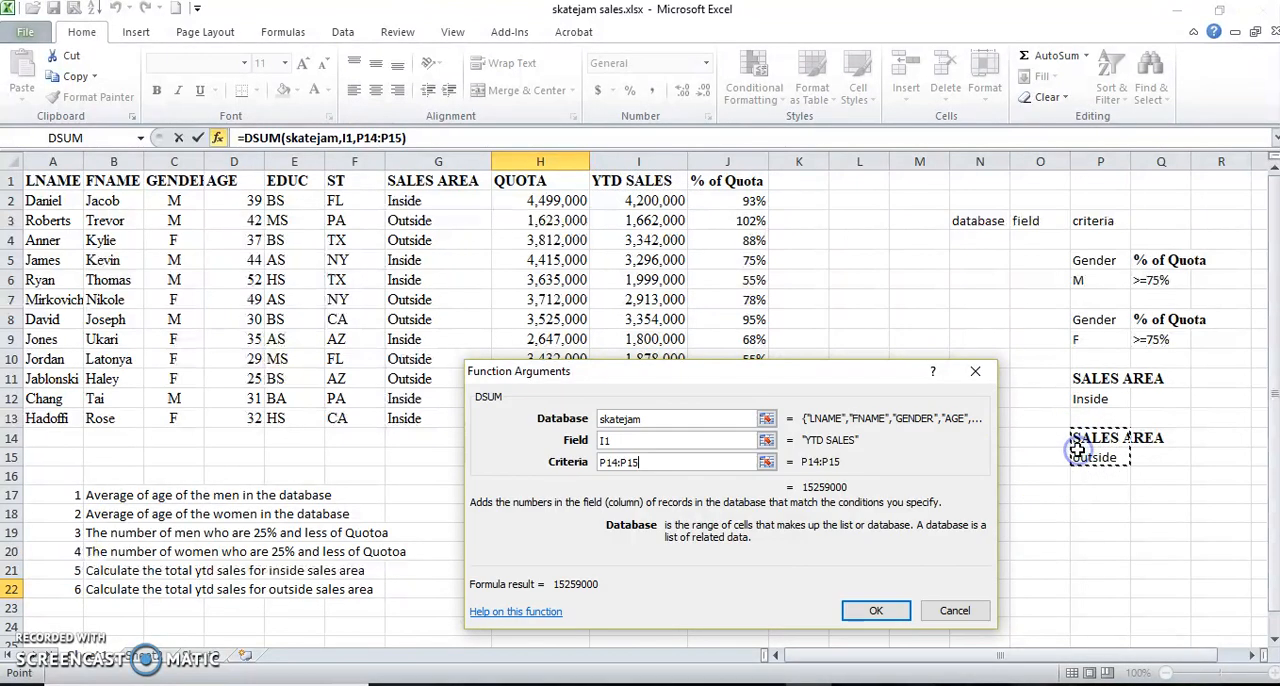
pyautogui.click(843, 612)
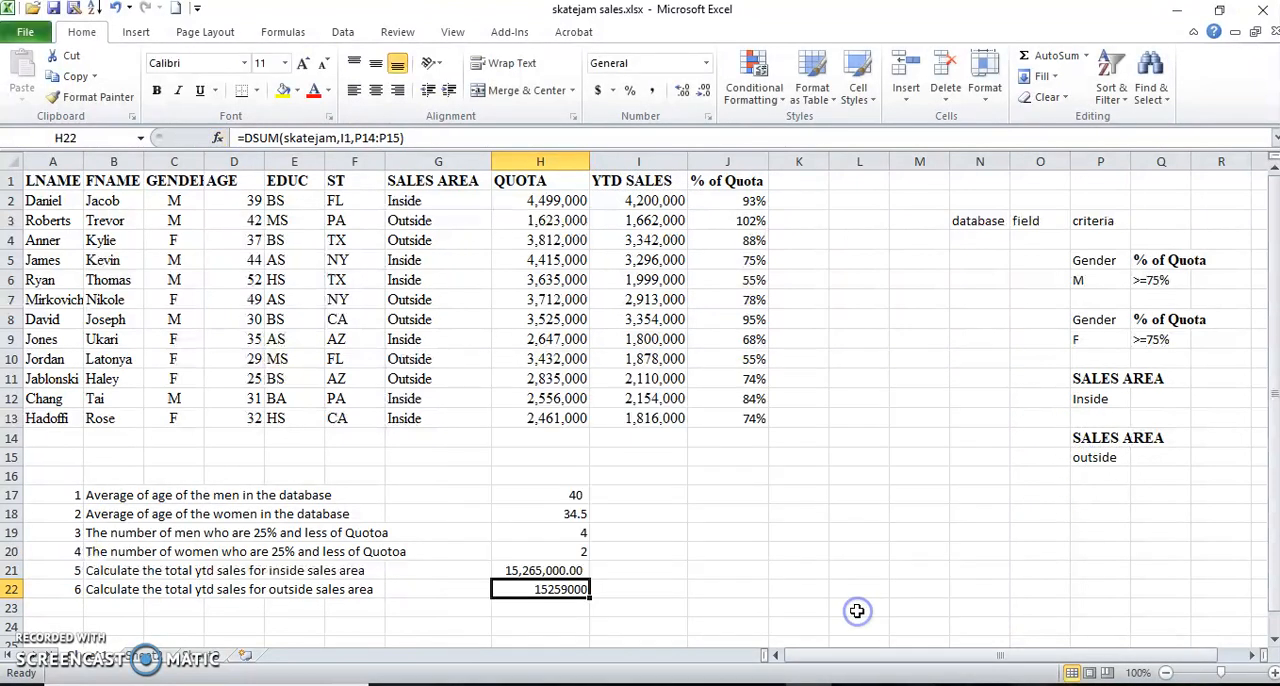
pyautogui.click(651, 90)
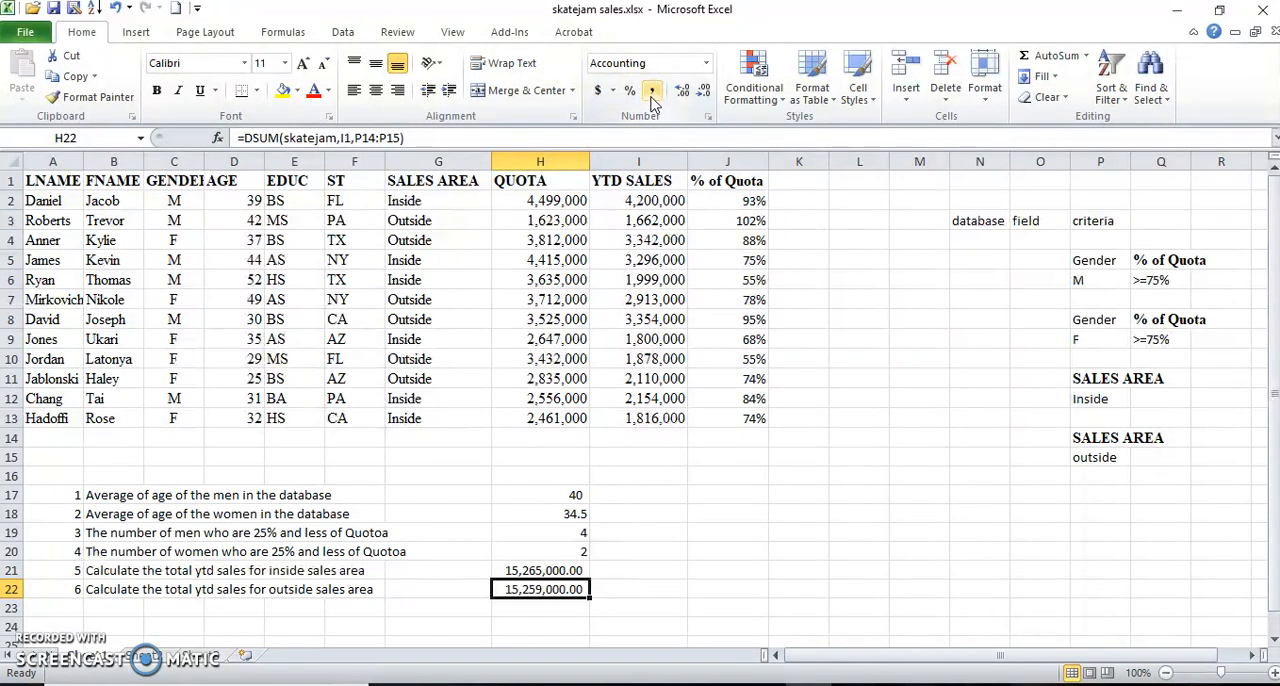